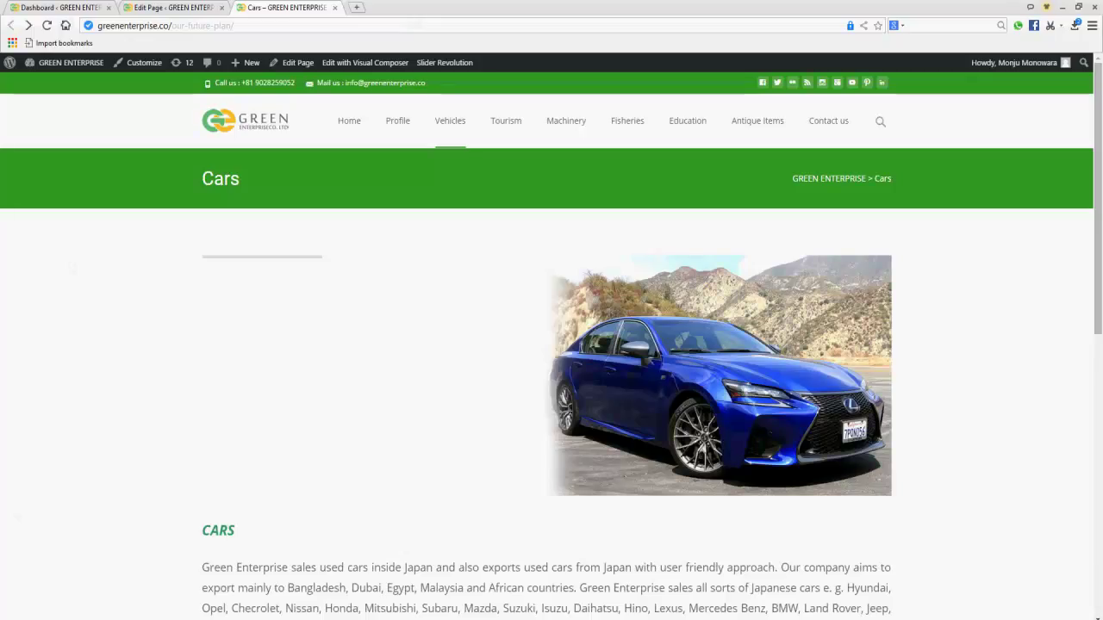
Step: Review the published Cars page, including its slider, text, contact details and the yellow car image at the end
scroll(551, 344, down, 2)
scroll(551, 344, up, 2)
scroll(551, 344, down, 3)
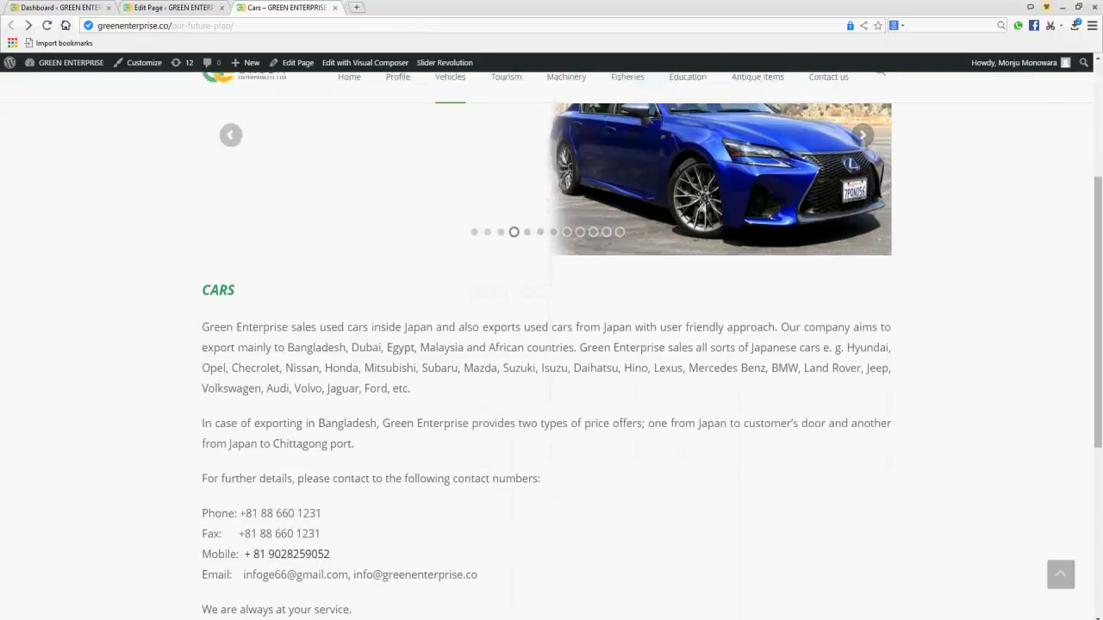
scroll(552, 344, down, 2)
scroll(551, 345, up, 2)
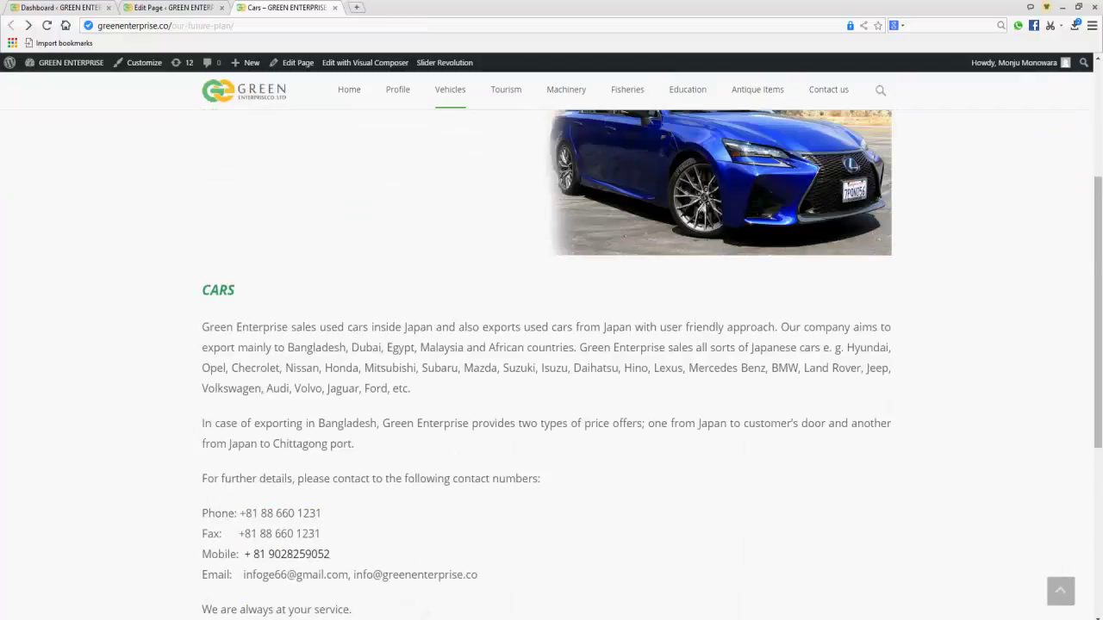
drag(202, 327, 893, 424)
click(893, 424)
scroll(551, 345, up, 3)
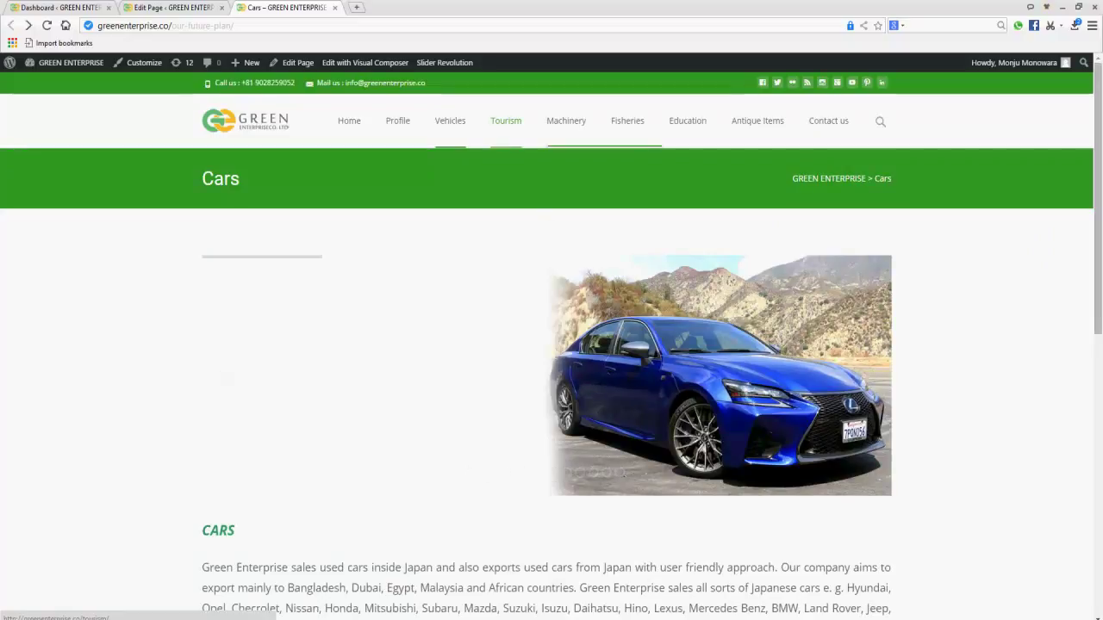
mouse_move(450, 121)
scroll(551, 345, down, 10)
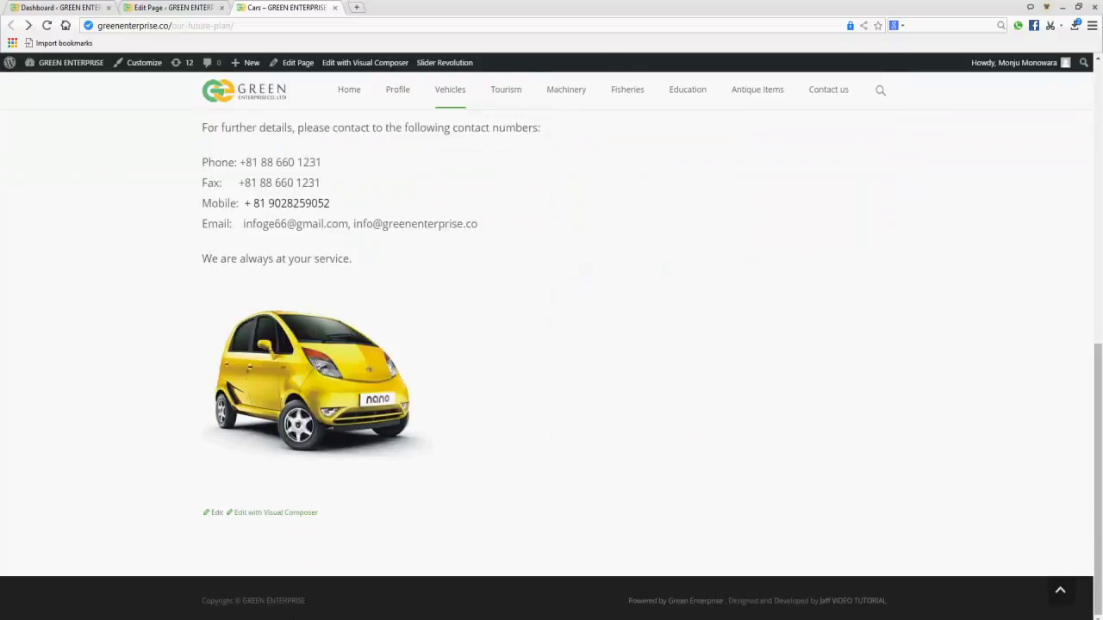
scroll(551, 345, up, 10)
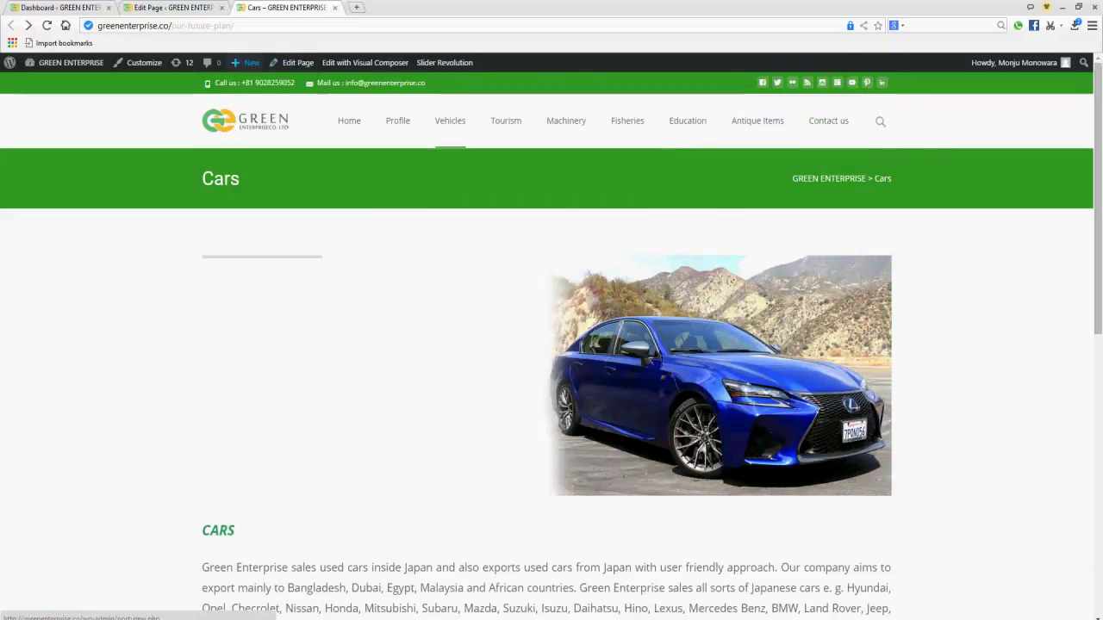
Step: Open the Cars page for editing in the WordPress admin
mouse_move(245, 62)
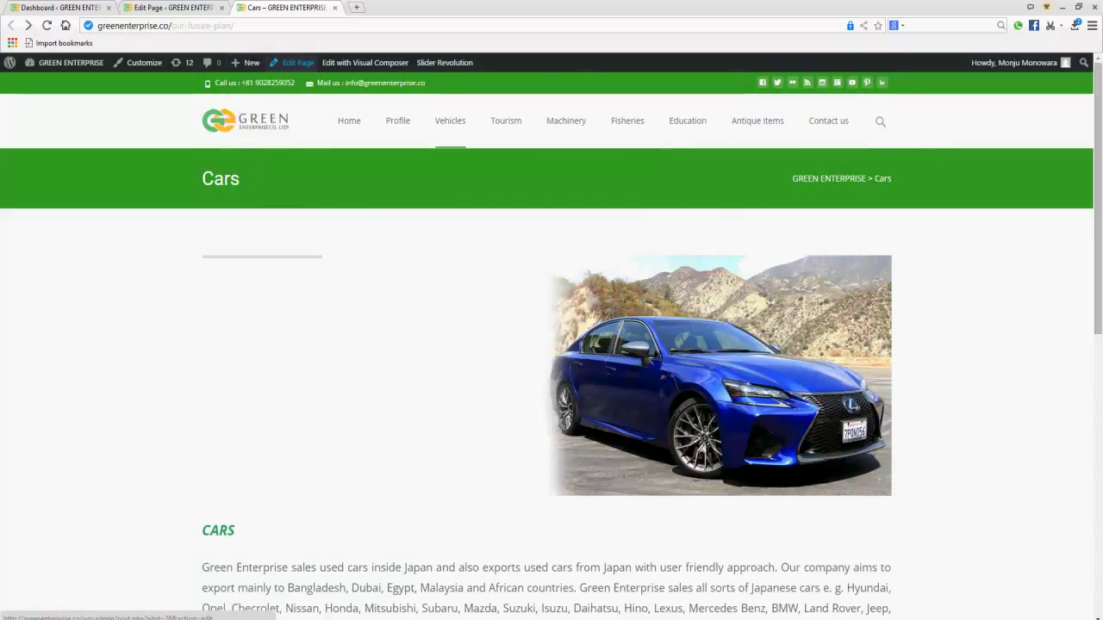
click(297, 62)
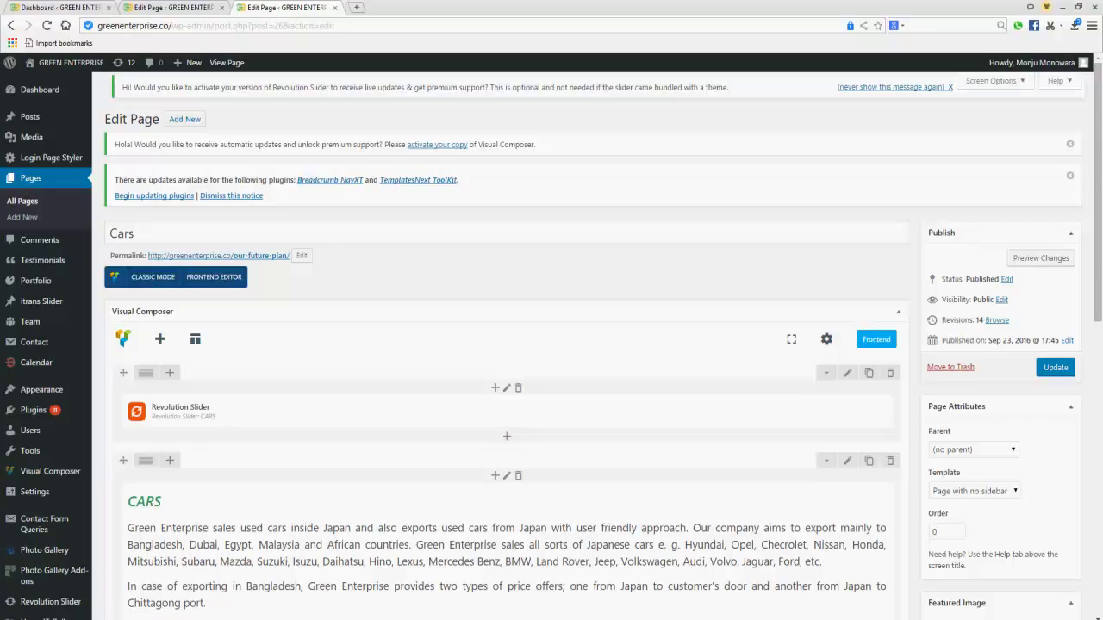
Step: Examine the page's shortcode content in classic mode and return to the expanded Visual Composer backend editor
click(898, 312)
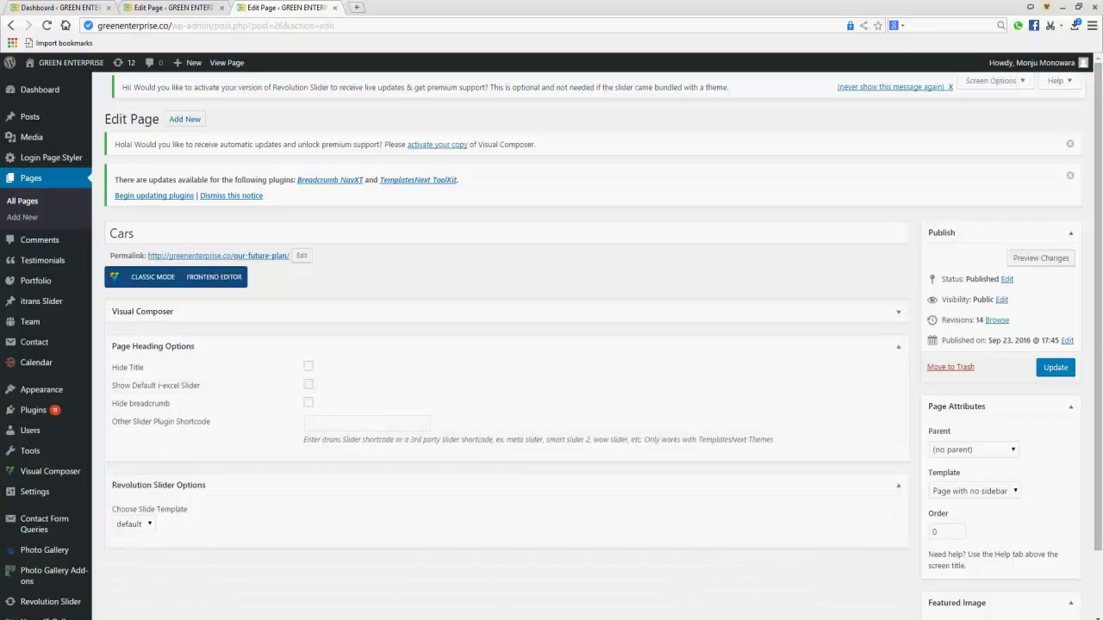
click(152, 277)
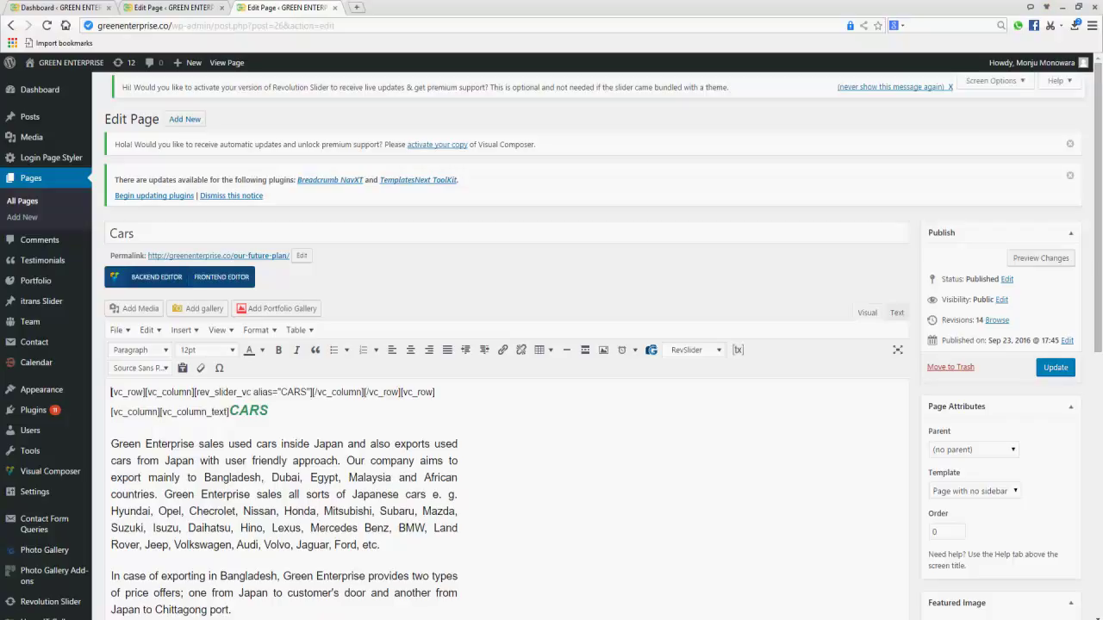
scroll(252, 392, down, 5)
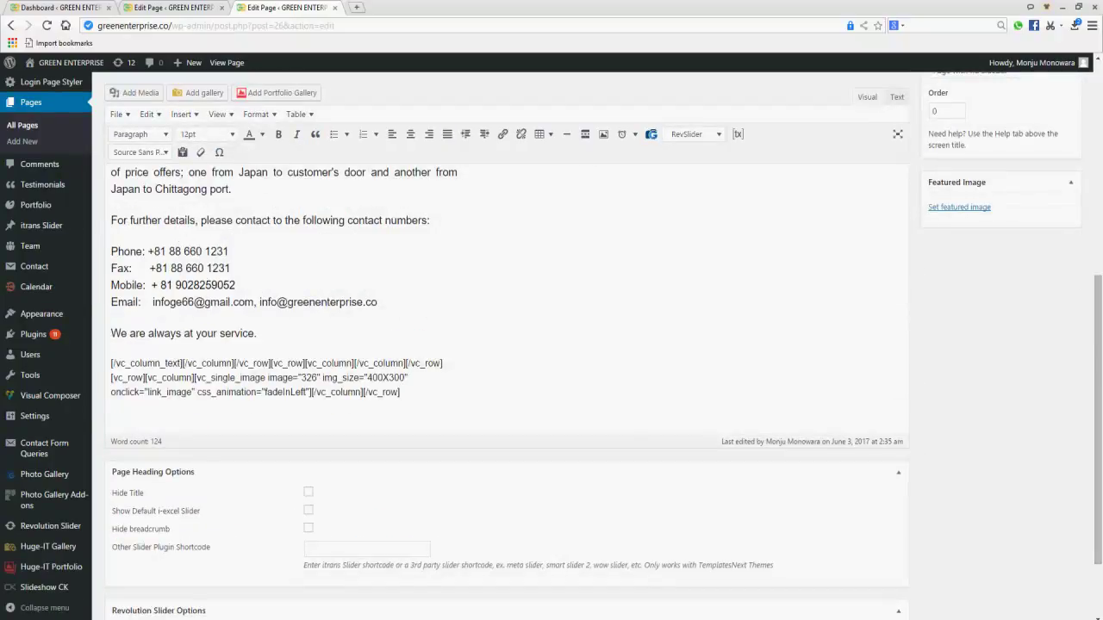
scroll(508, 345, up, 5)
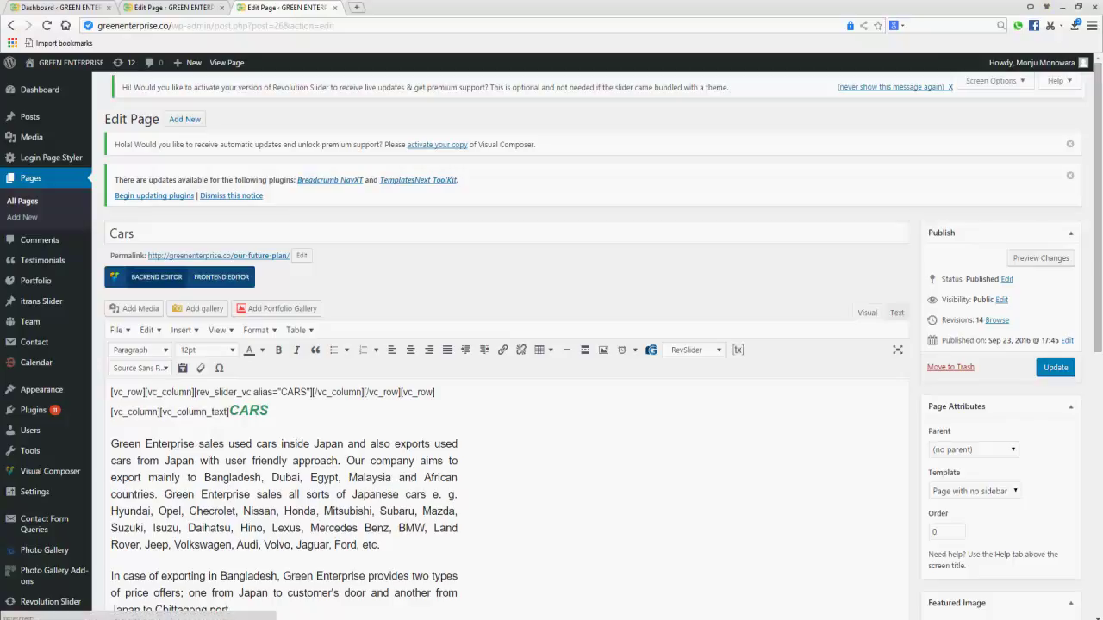
click(156, 276)
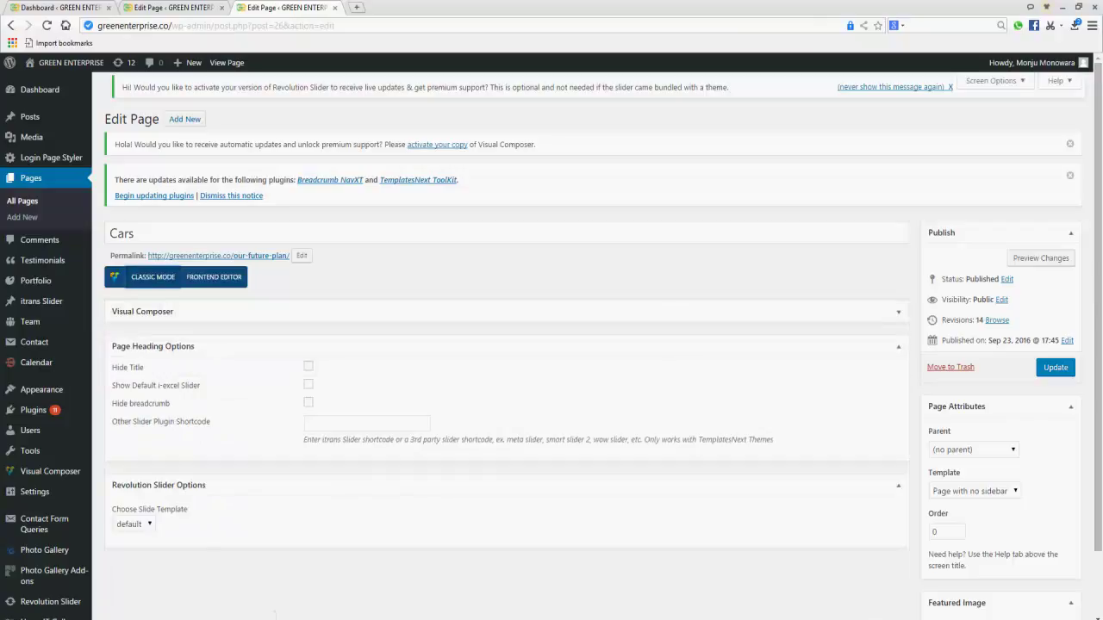
click(898, 312)
click(898, 312)
Step: Delete the Single Image element from the last row of the Cars page
scroll(551, 345, down, 5)
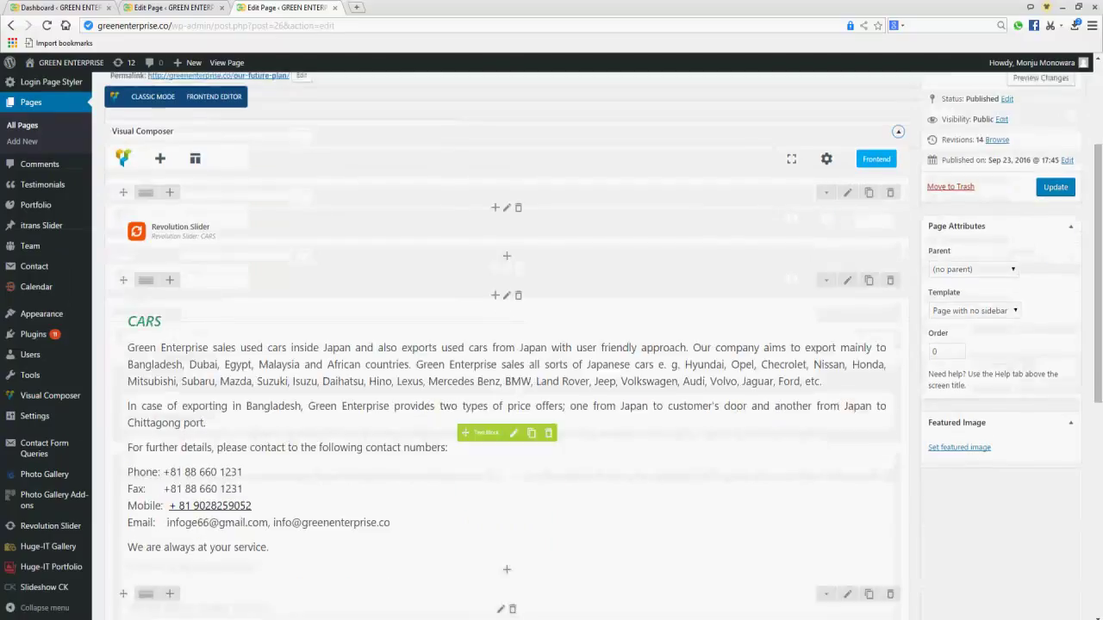
scroll(551, 344, down, 2)
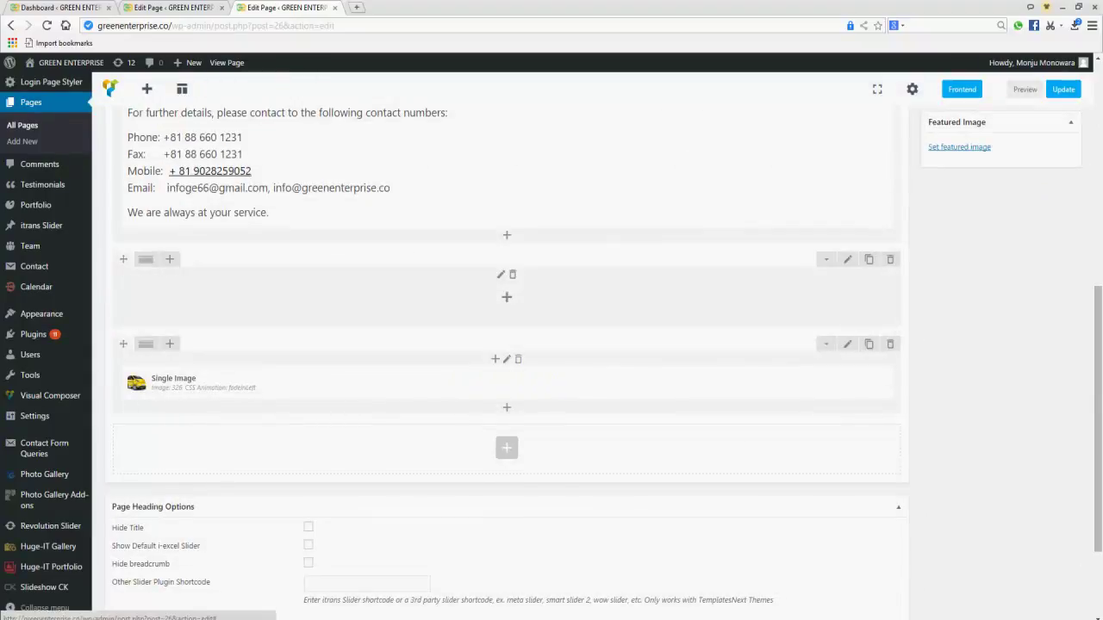
click(552, 383)
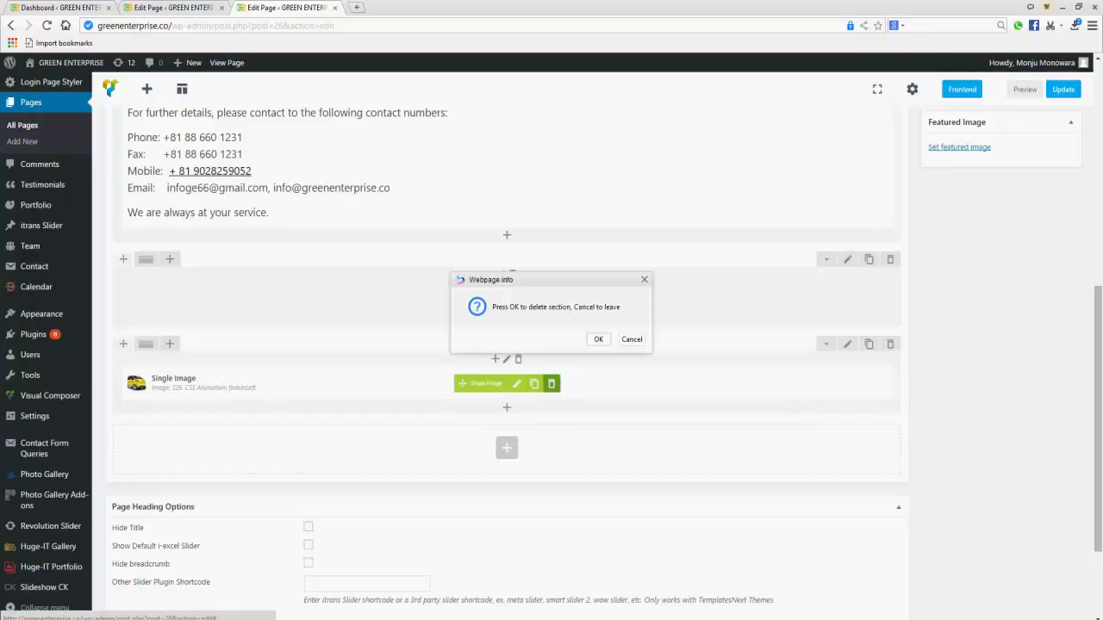
click(598, 339)
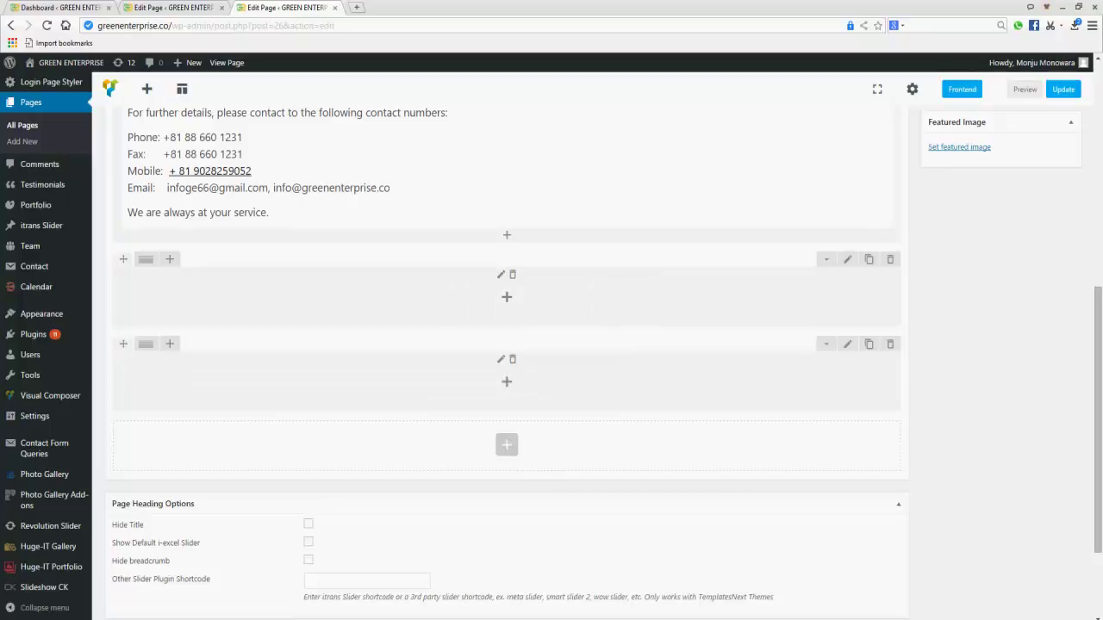
scroll(507, 297, up, 2)
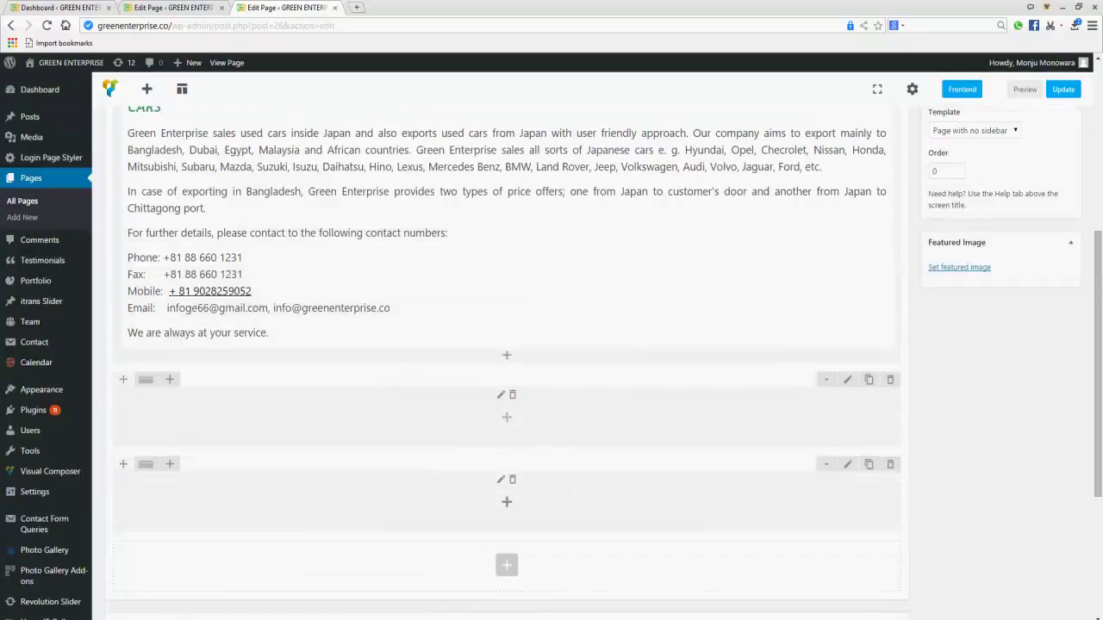
click(507, 420)
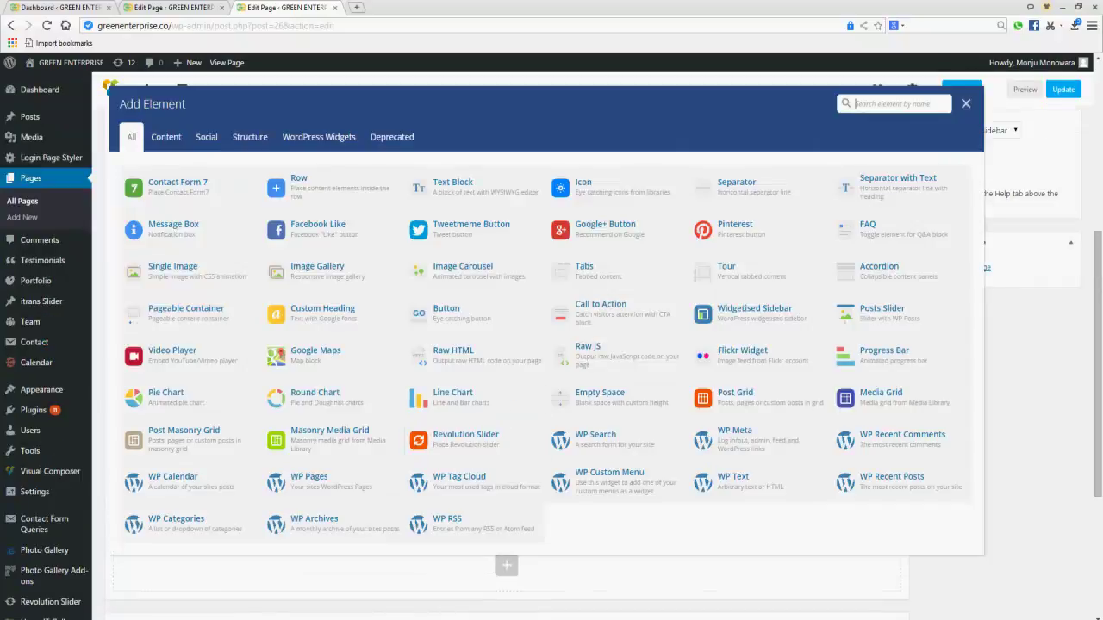
click(965, 103)
scroll(506, 345, up, 3)
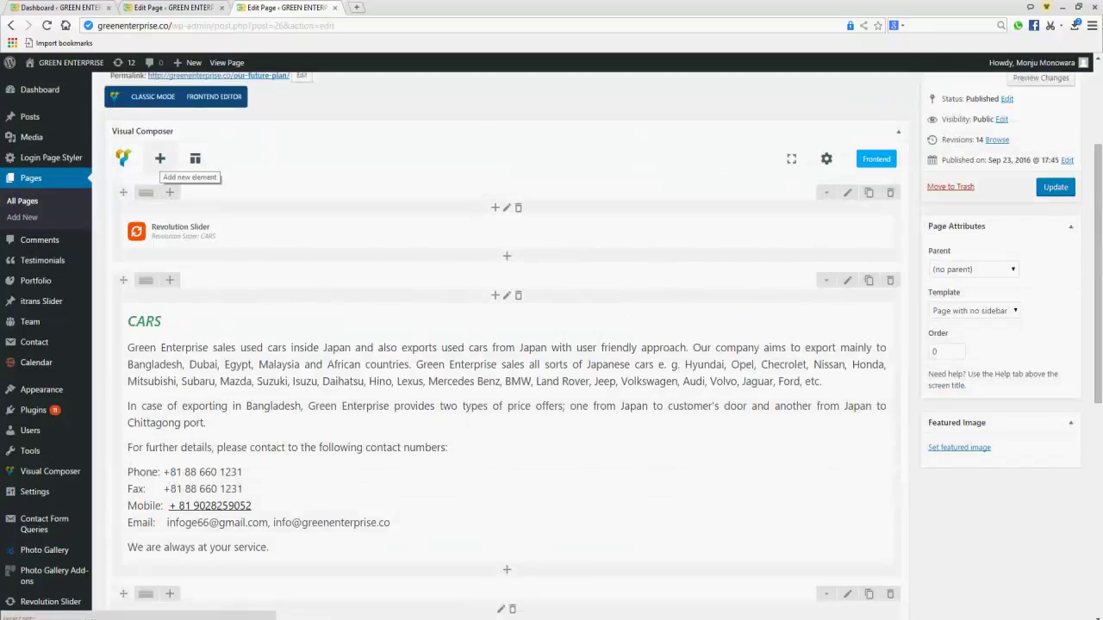
scroll(506, 418, down, 4)
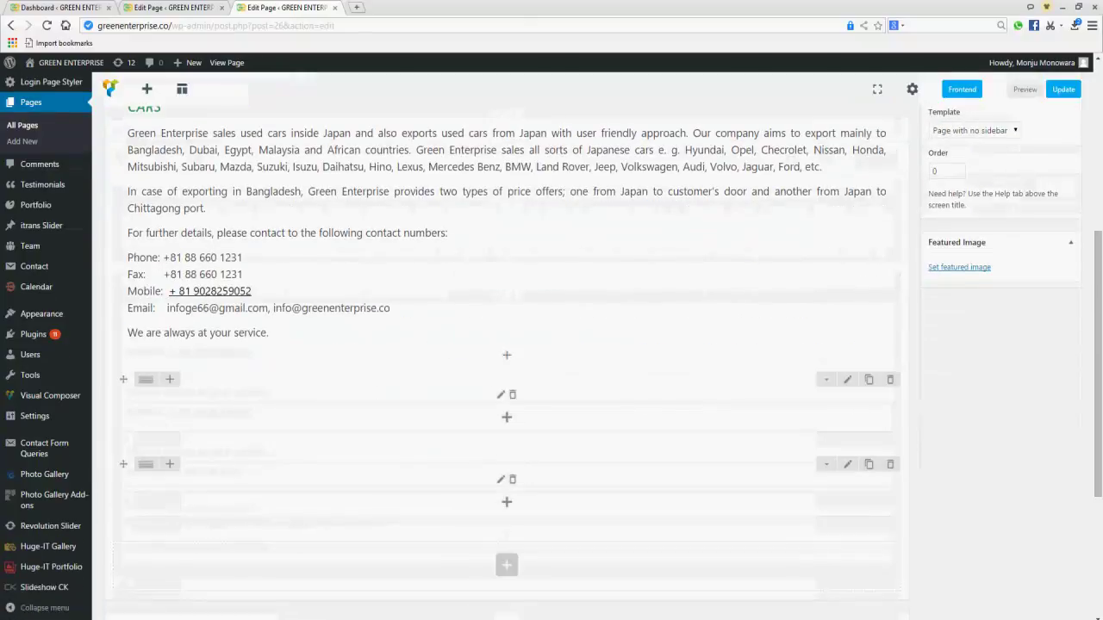
Step: Add a Row element at the end of the page content and delete it again
scroll(507, 418, up, 3)
scroll(507, 345, up, 3)
click(160, 279)
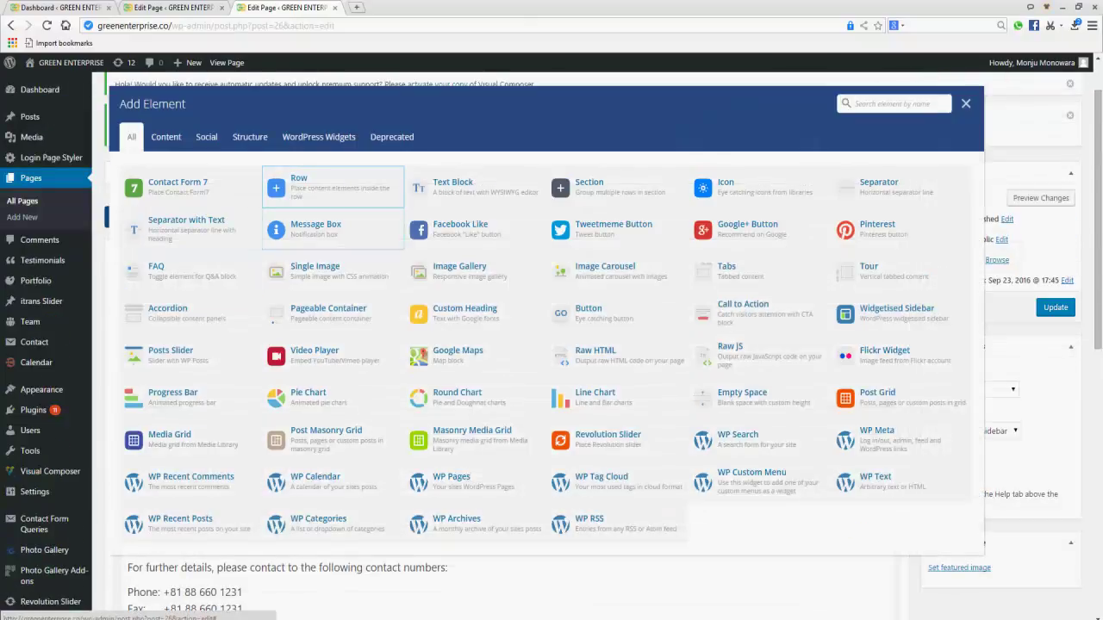
click(298, 183)
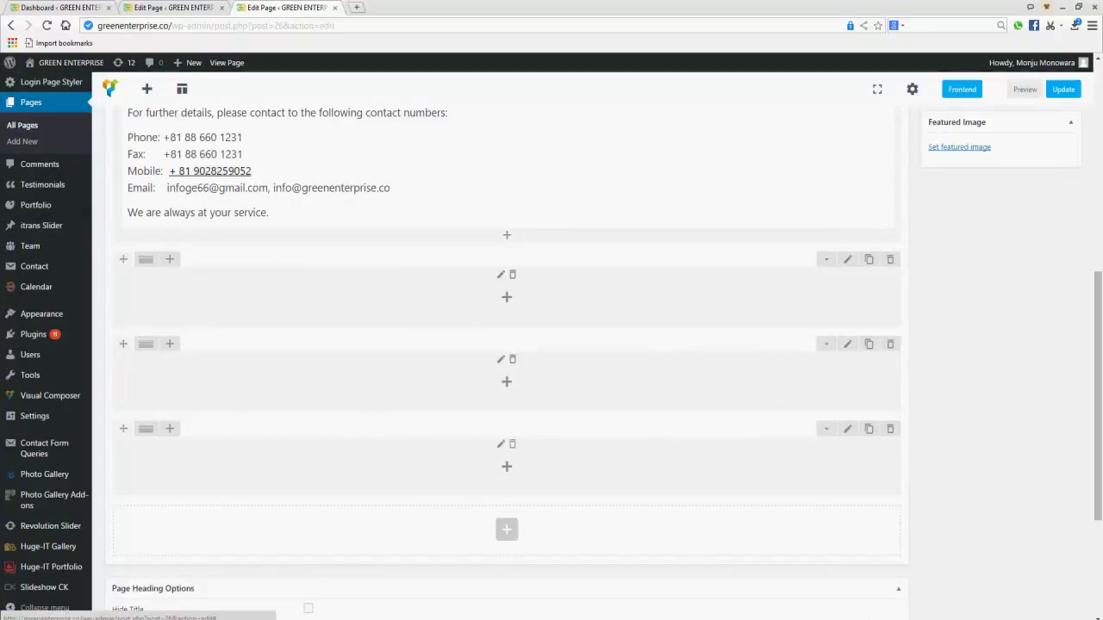
click(512, 443)
click(599, 339)
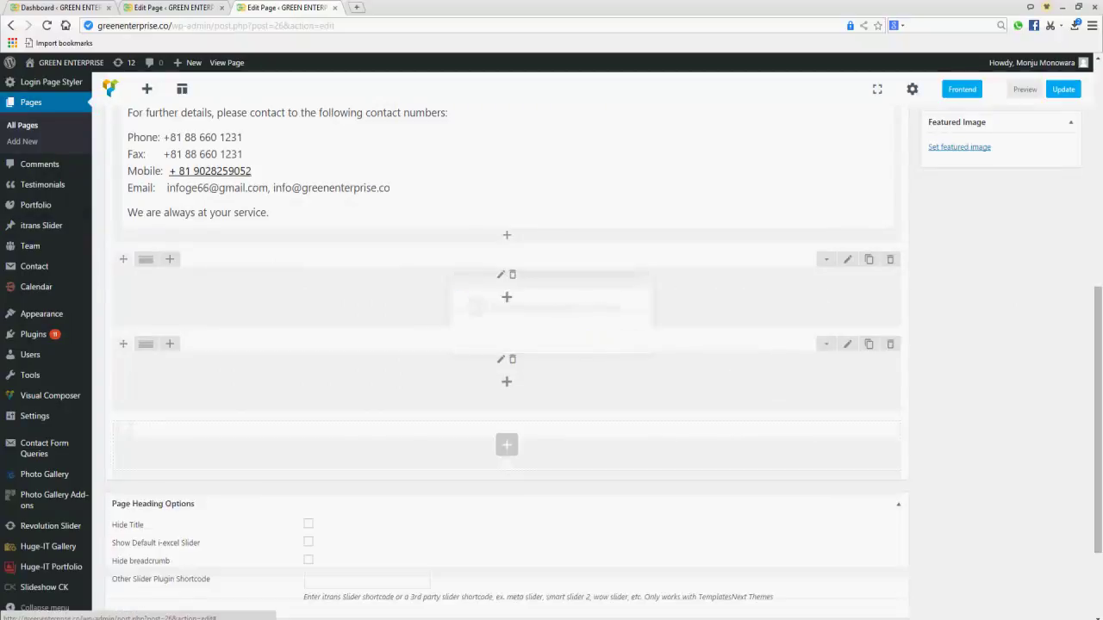
Step: Delete the lower empty row and split the remaining empty row into three equal columns
click(512, 360)
click(599, 340)
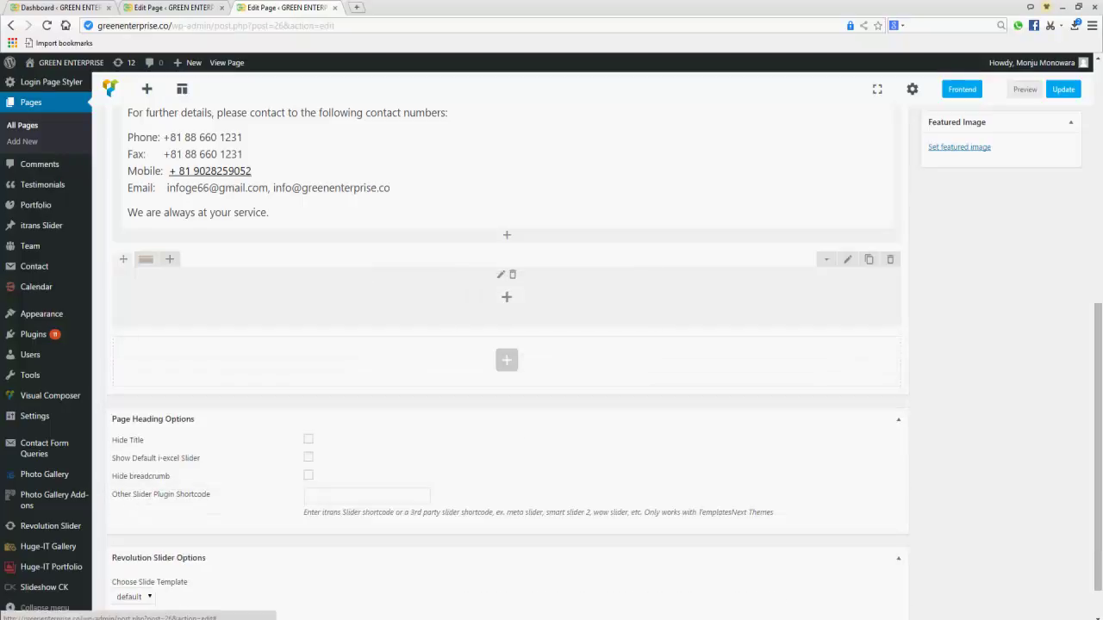
mouse_move(145, 260)
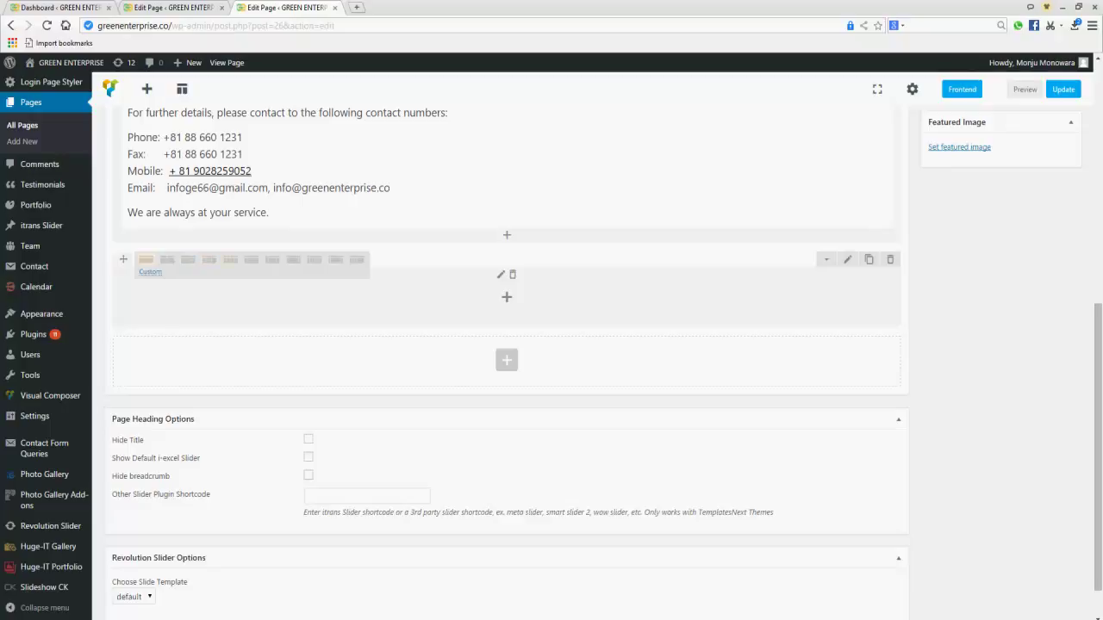
click(208, 259)
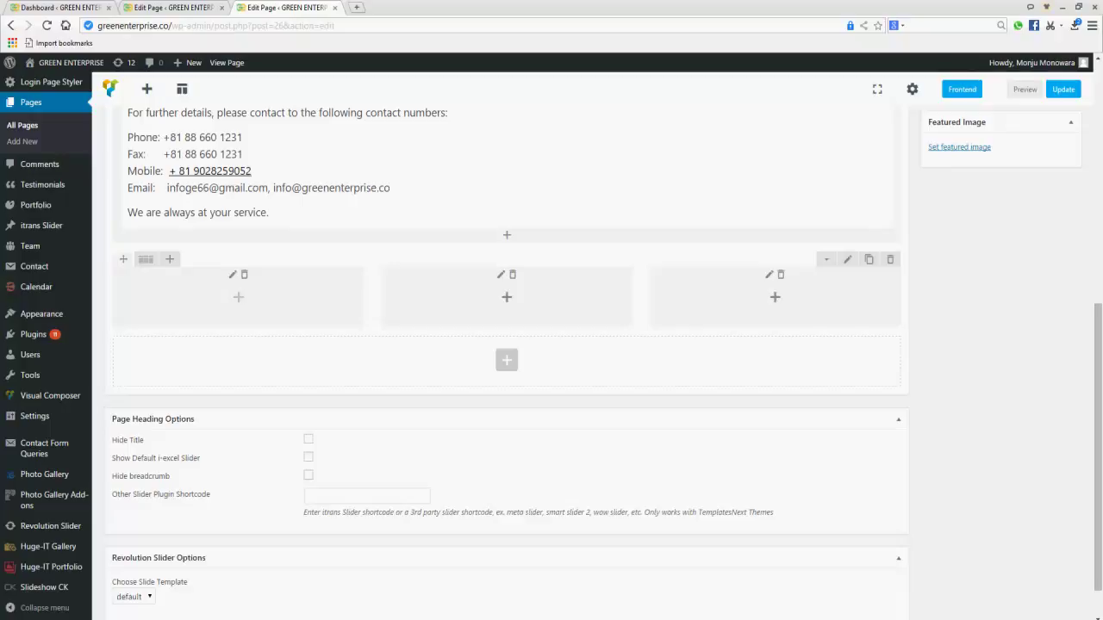
Step: Add an Image Gallery element to the first column with the gallery type Flex slider fade
click(239, 296)
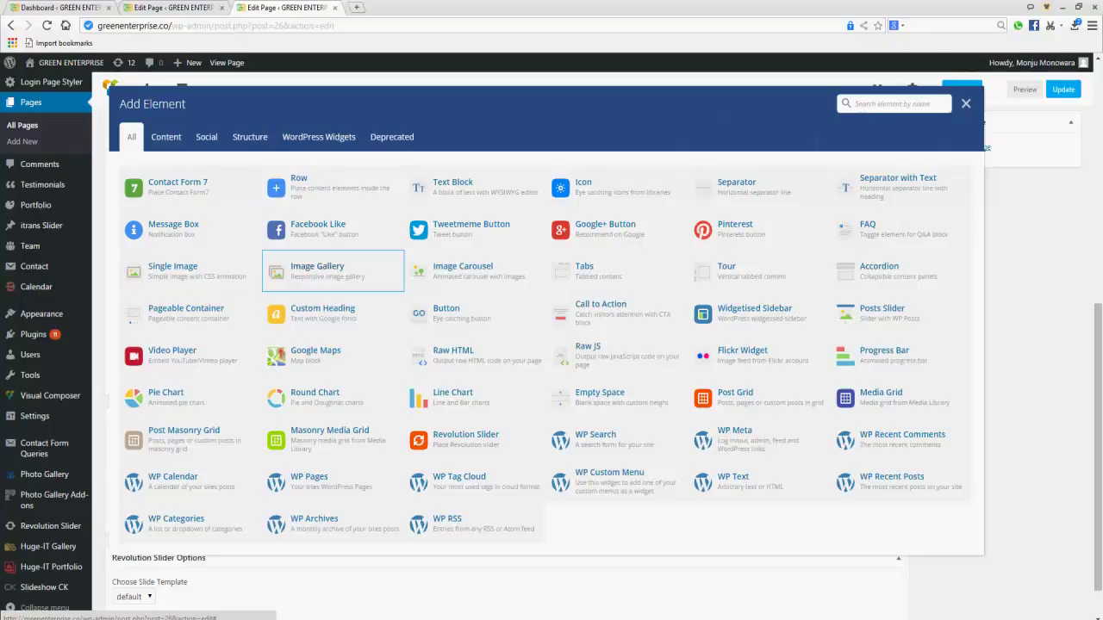
click(333, 270)
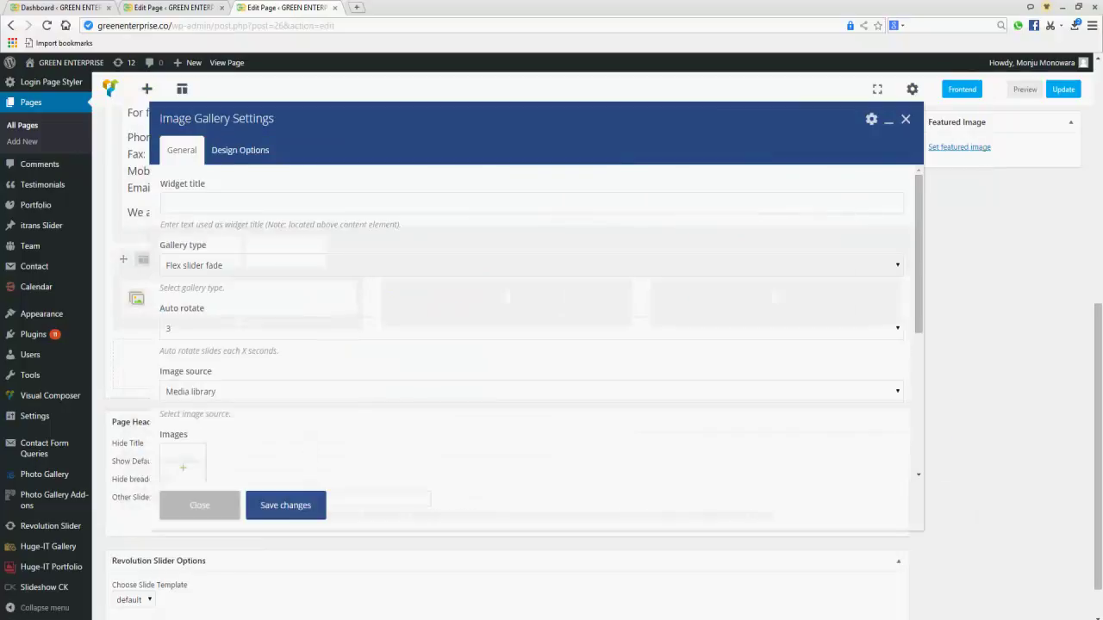
click(530, 266)
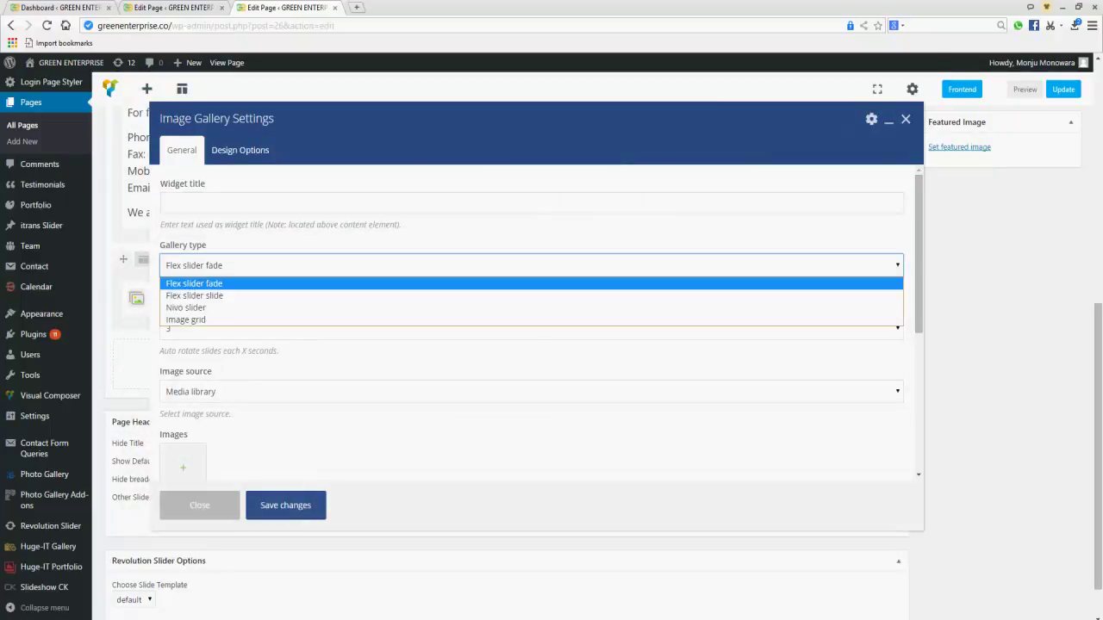
click(530, 284)
Step: Review the available gallery types and keep Flex slider fade selected
scroll(530, 323, up, 3)
scroll(531, 323, down, 1)
click(531, 205)
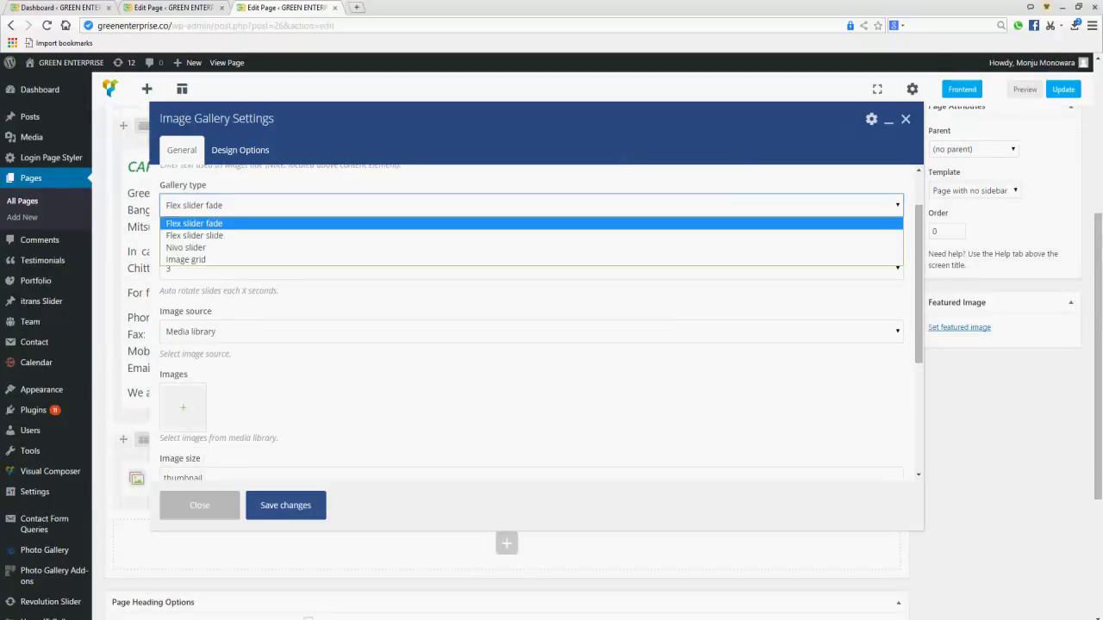
key(Down)
key(Down)
key(Down)
key(Up)
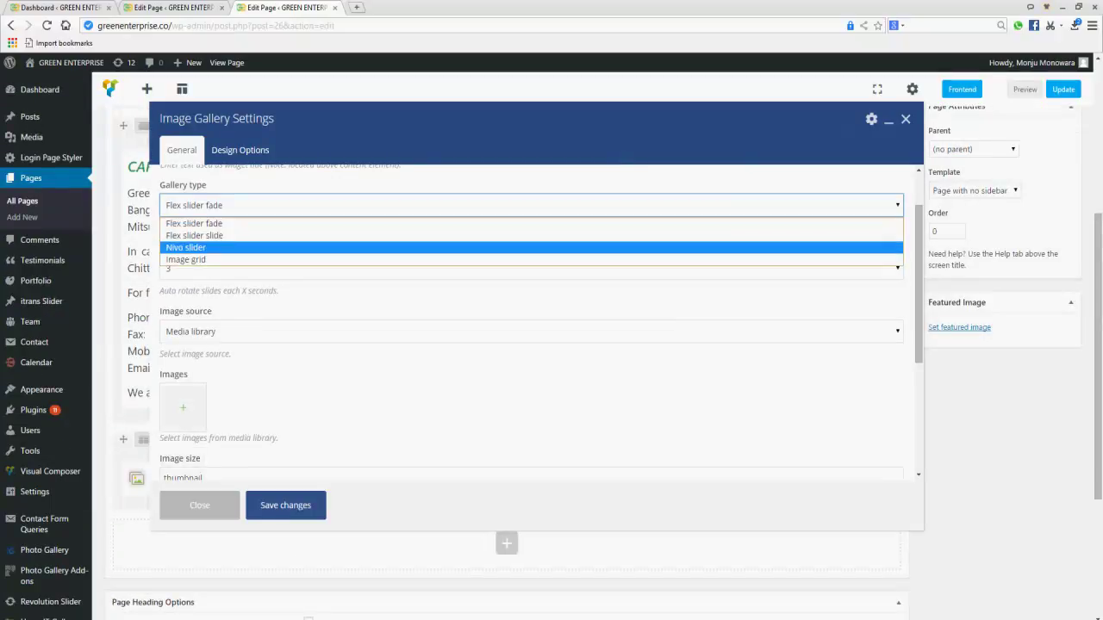
key(Down)
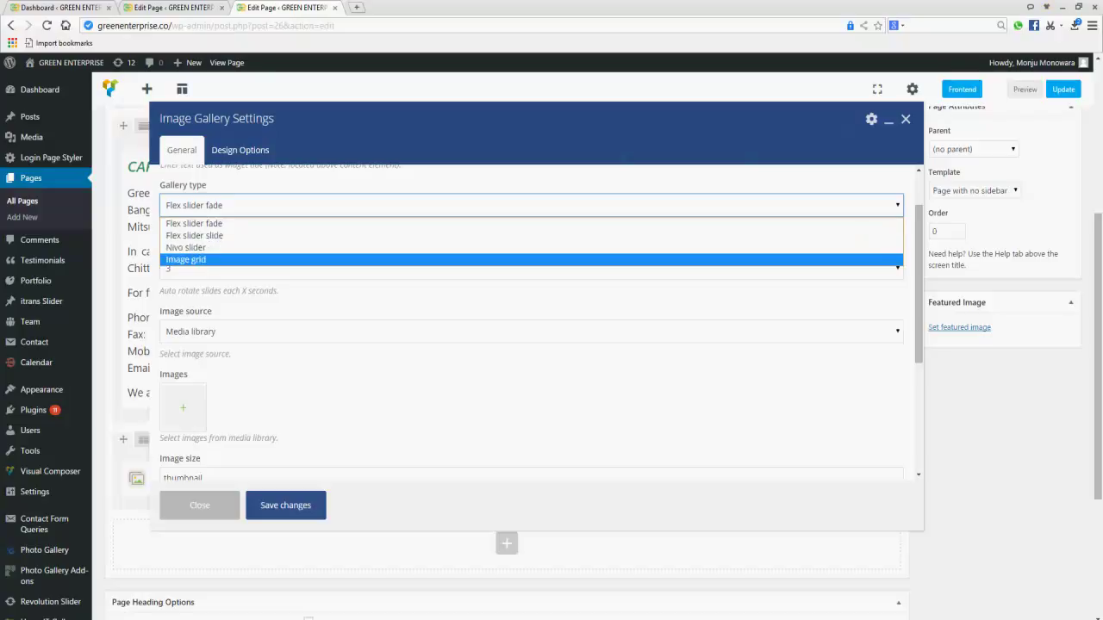
key(Home)
key(Down)
key(Up)
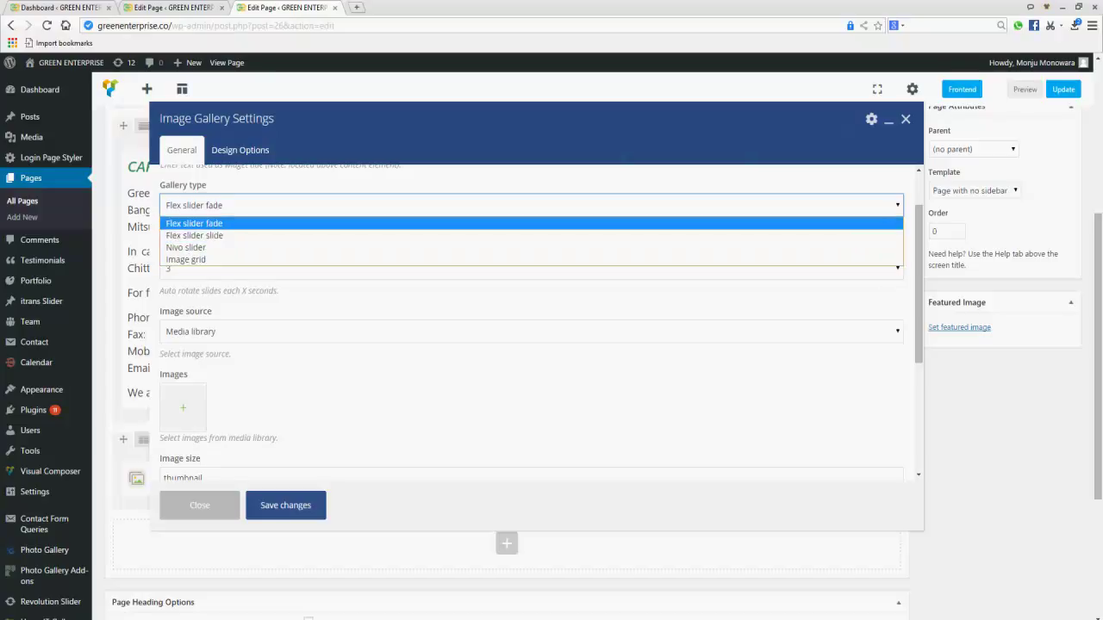
key(Return)
click(531, 205)
key(Return)
Step: Keep the gallery's auto rotate at 3 and add the green-and-yellow logo image from the media library
click(258, 269)
click(258, 285)
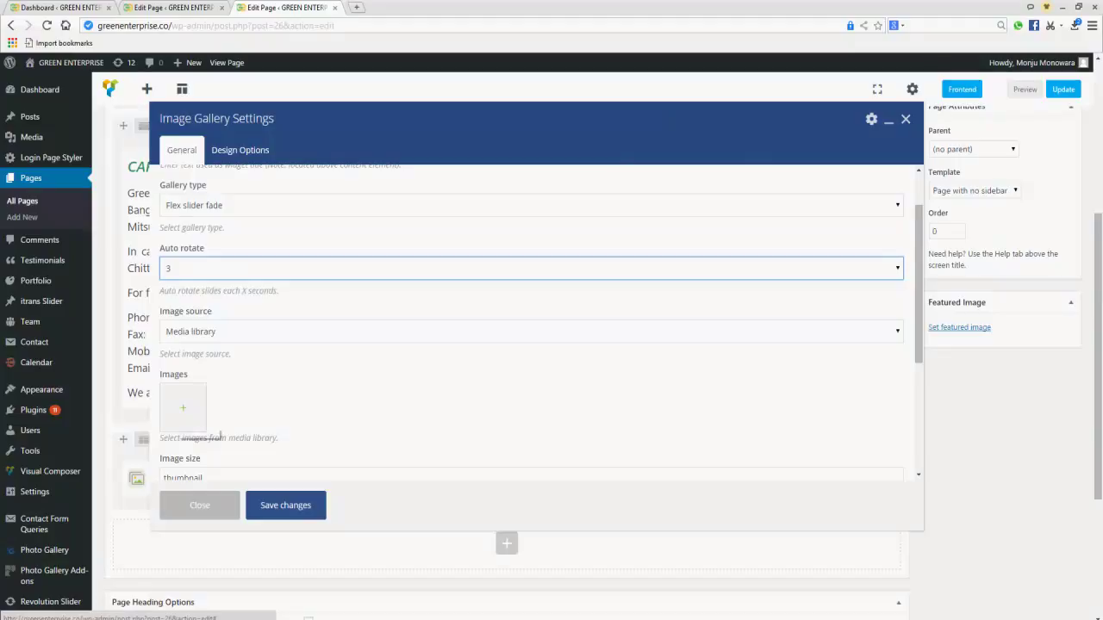
click(182, 408)
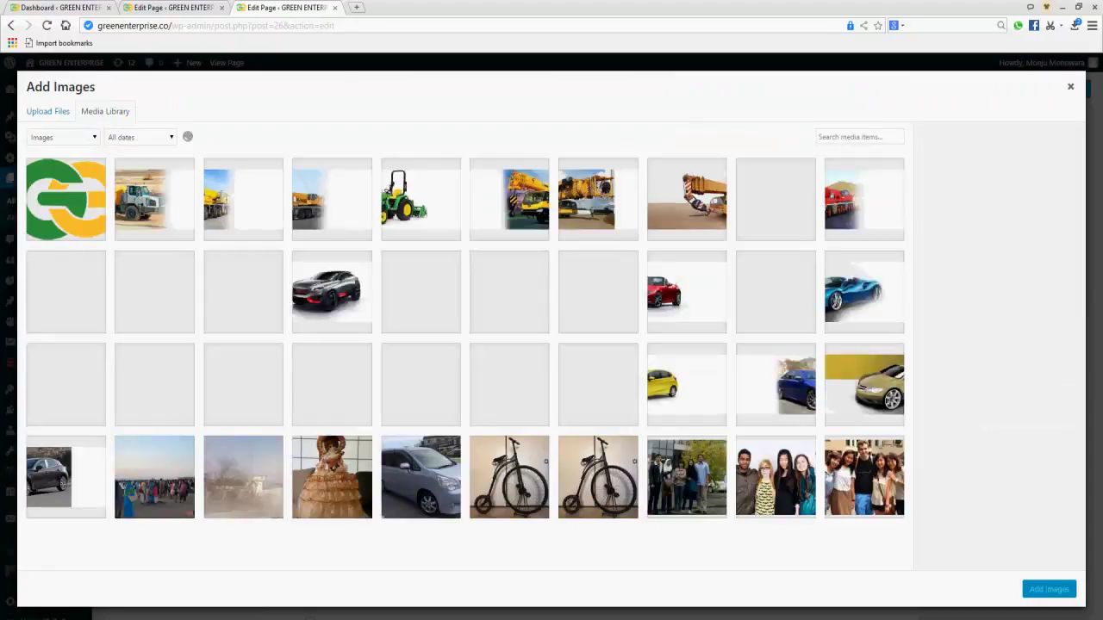
click(65, 199)
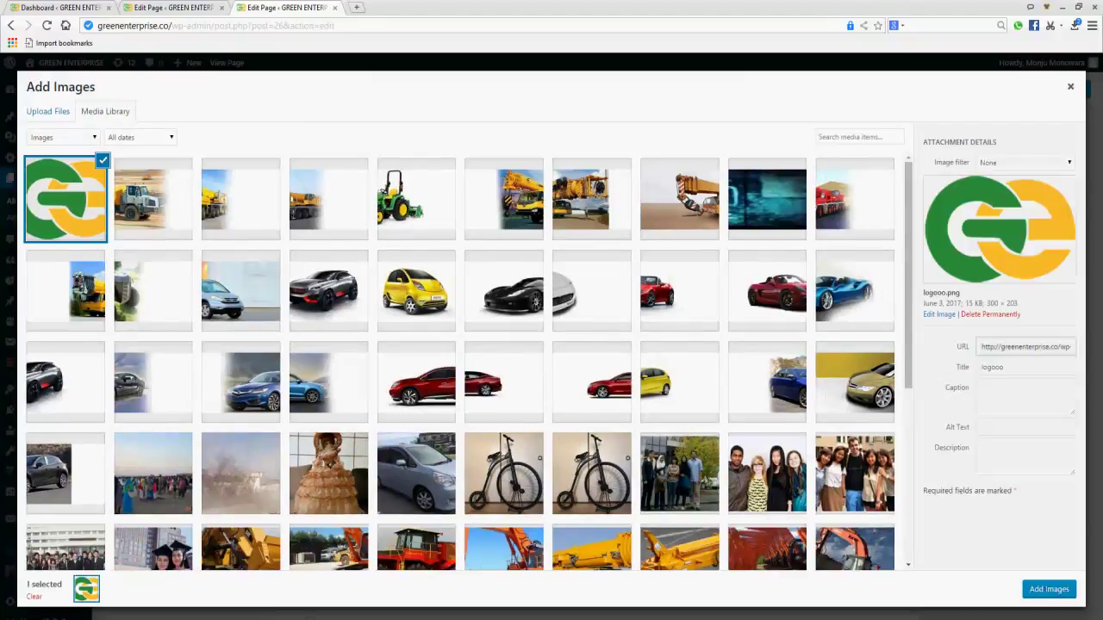
click(1048, 589)
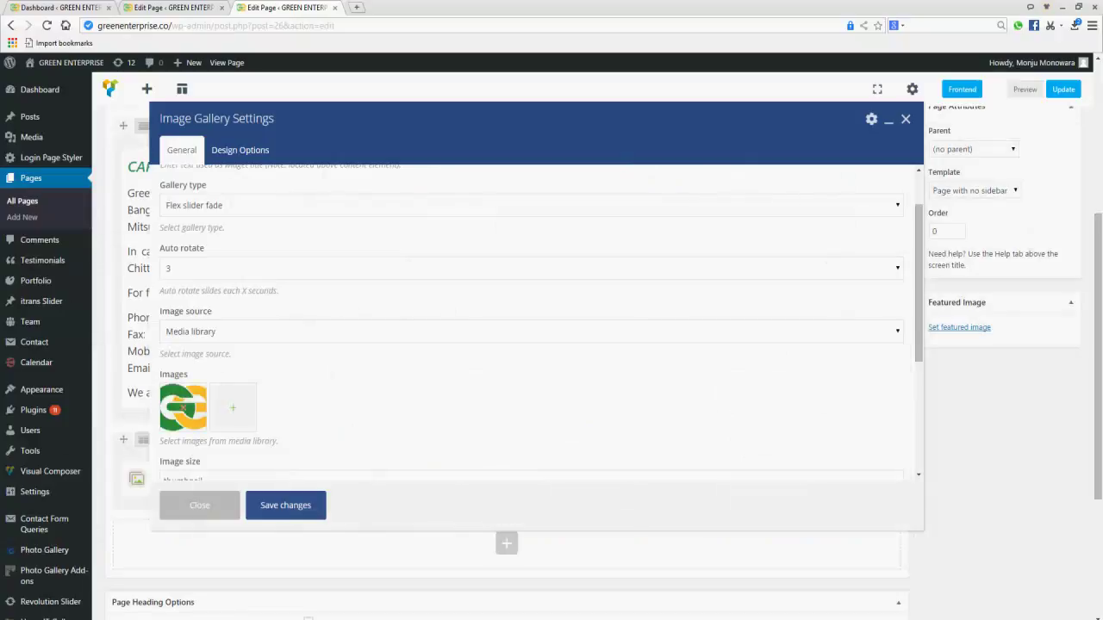
Step: Set the gallery's image size to 400X300 and keep Open prettyPhoto as its on-click action
scroll(532, 323, down, 3)
double_click(191, 266)
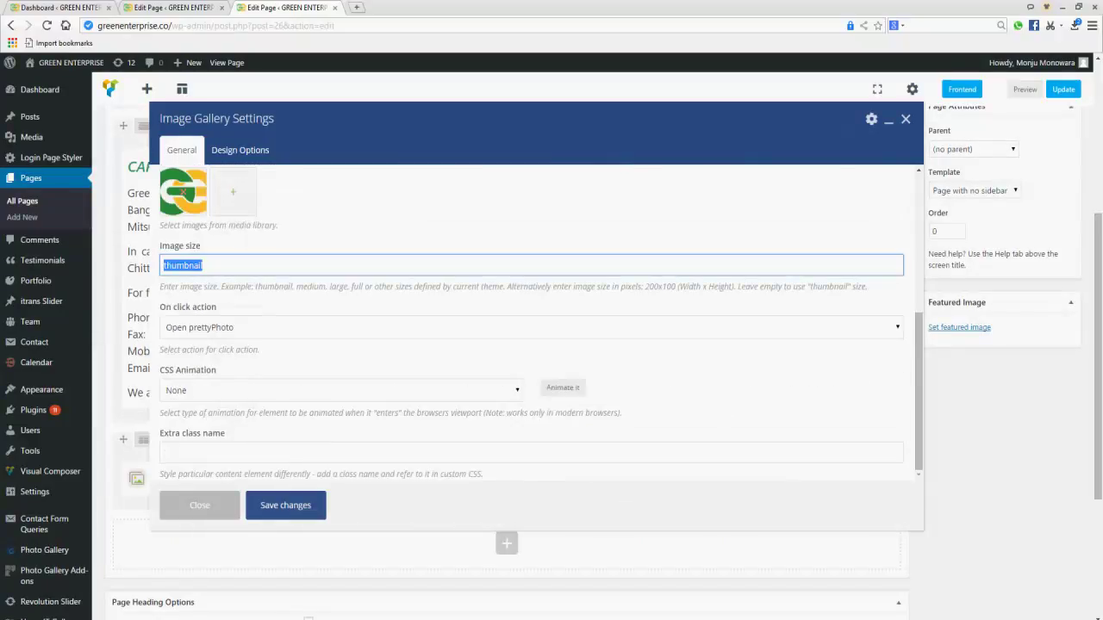
text(400X300)
click(531, 327)
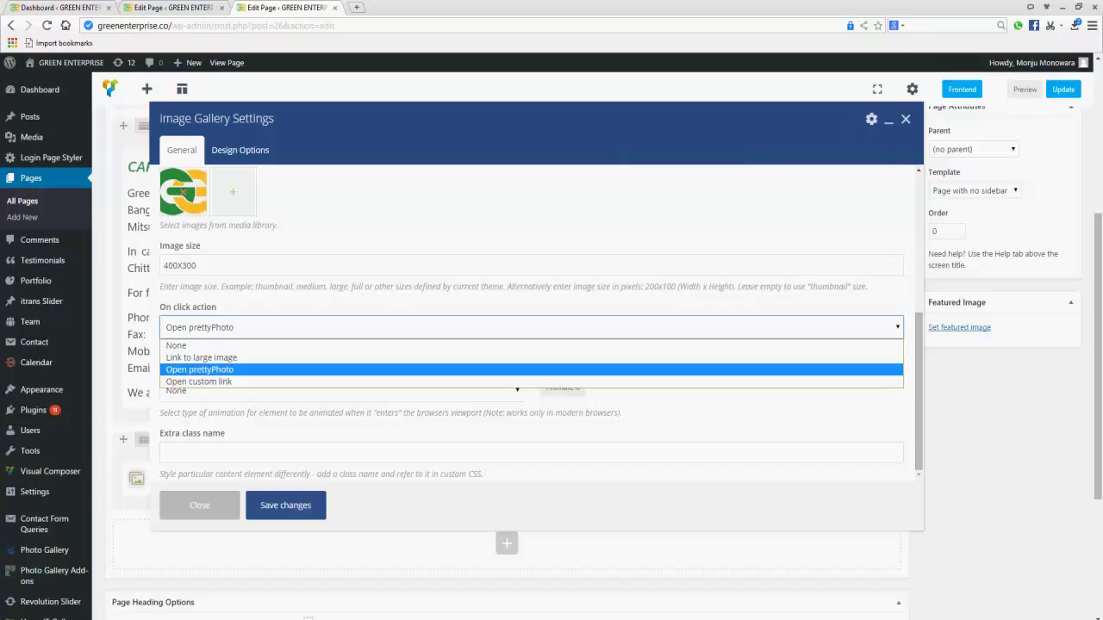
click(200, 369)
Step: Set the first column gallery's CSS animation to bounceIn
click(341, 390)
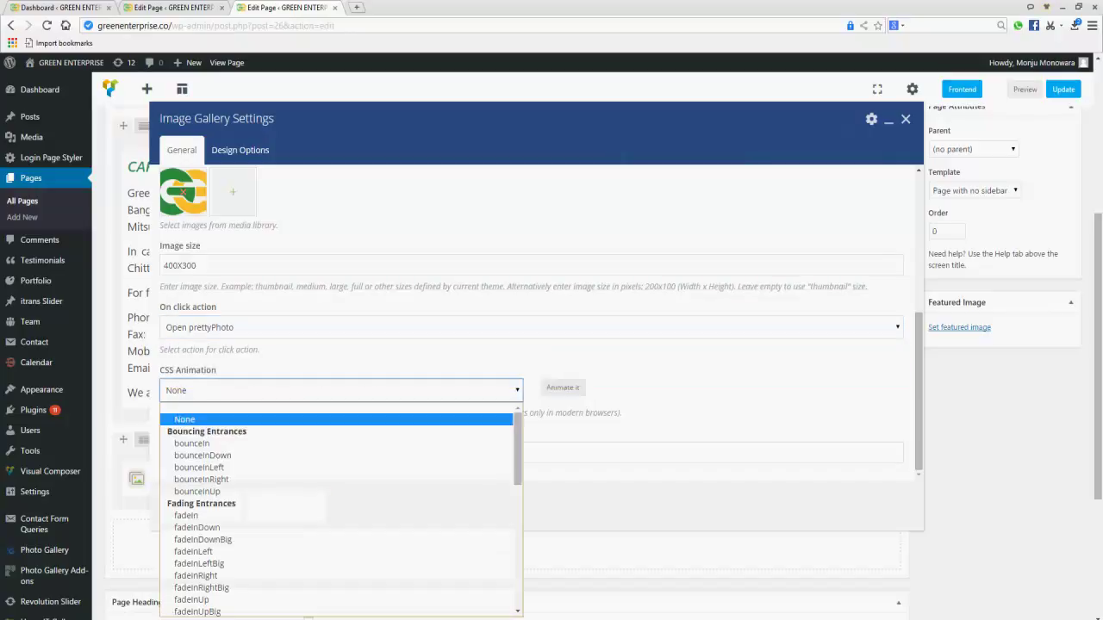
key(Down)
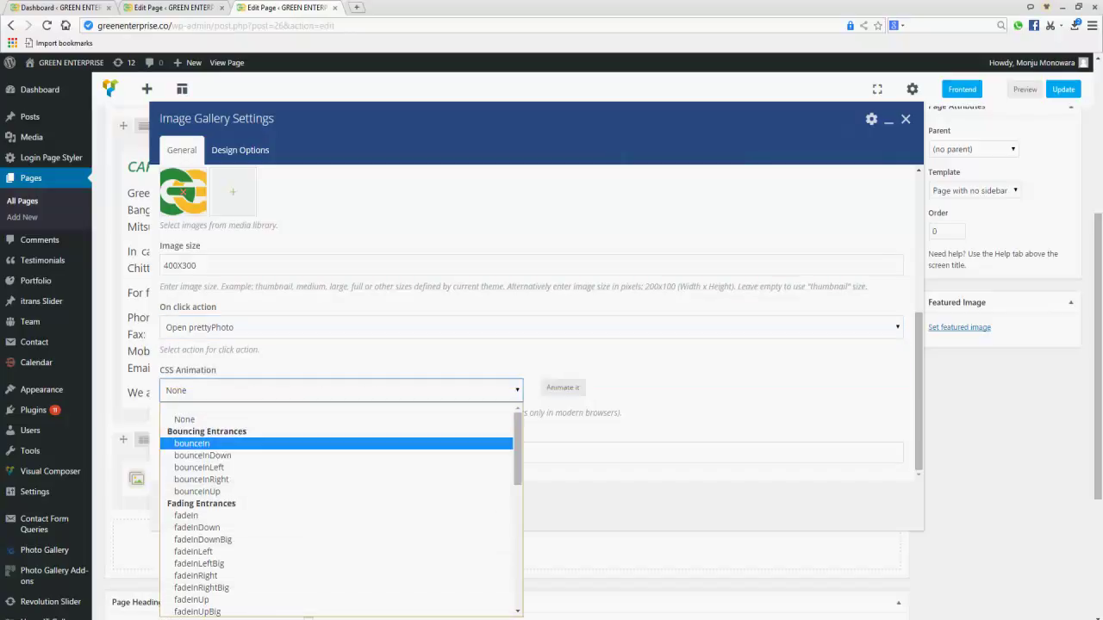
key(Return)
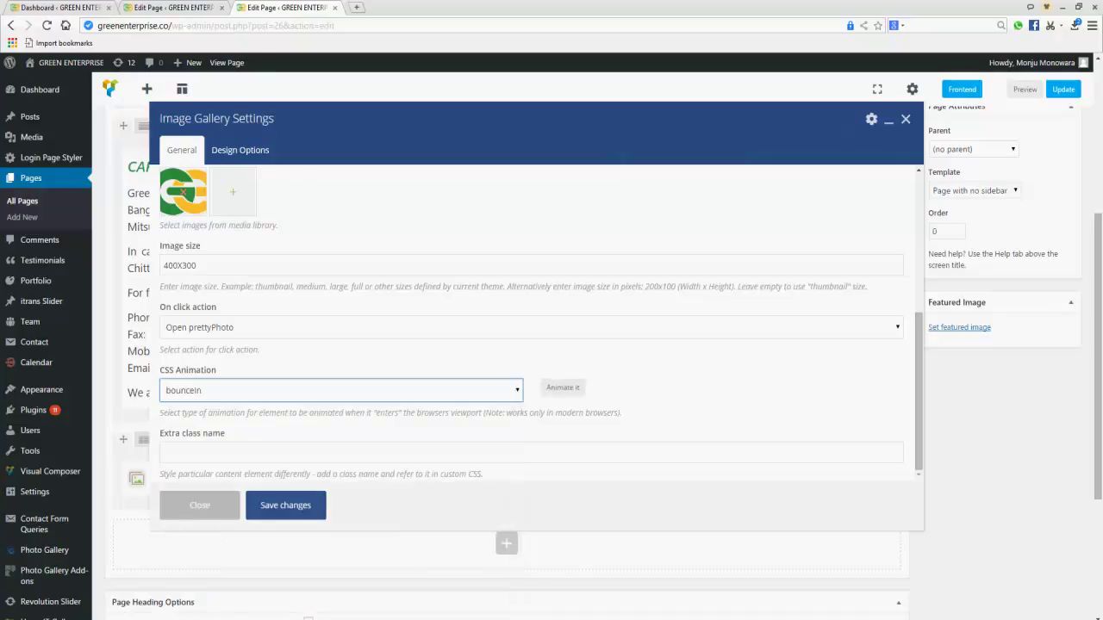
Step: Title the gallery CAR ONE, keeping Media library as its image source, and save its settings
scroll(551, 345, down, 2)
scroll(531, 323, down, 2)
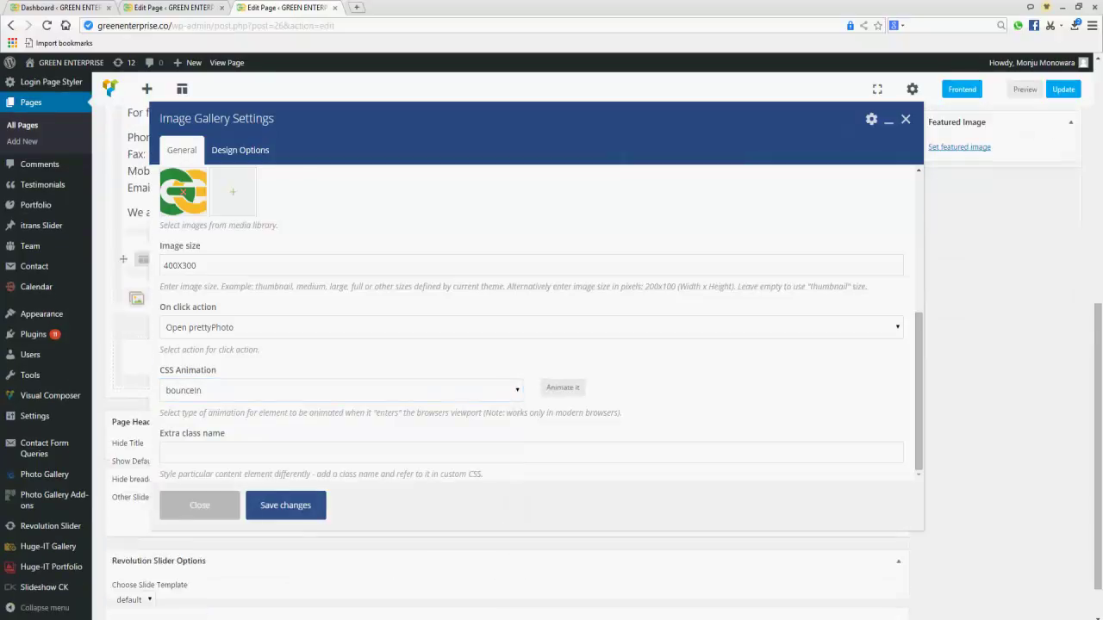
scroll(531, 323, up, 3)
scroll(531, 323, down, 3)
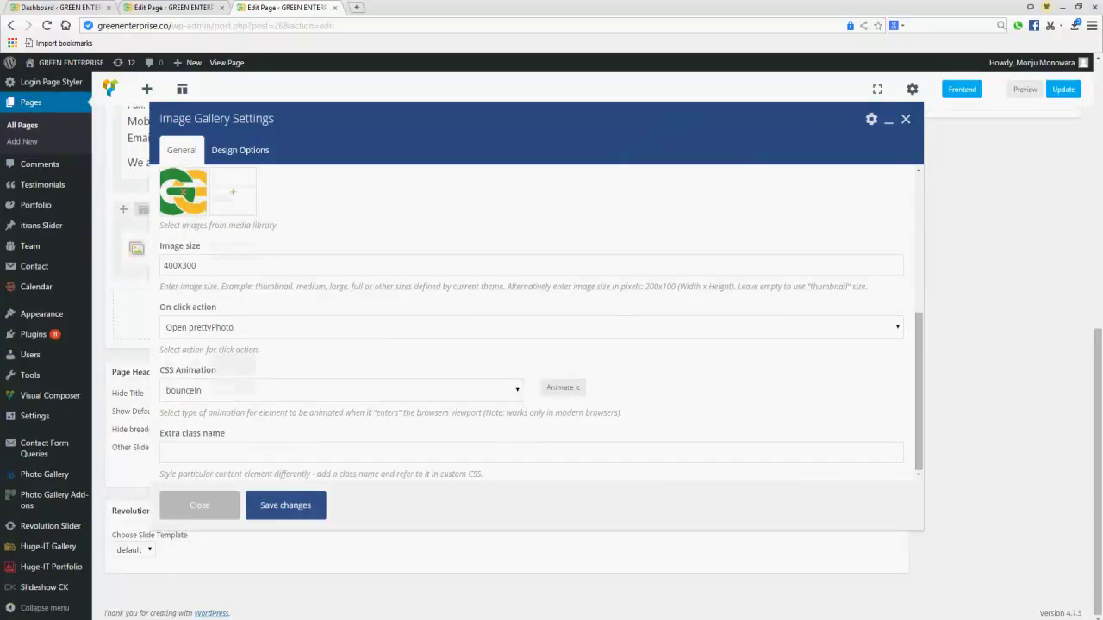
scroll(534, 327, up, 3)
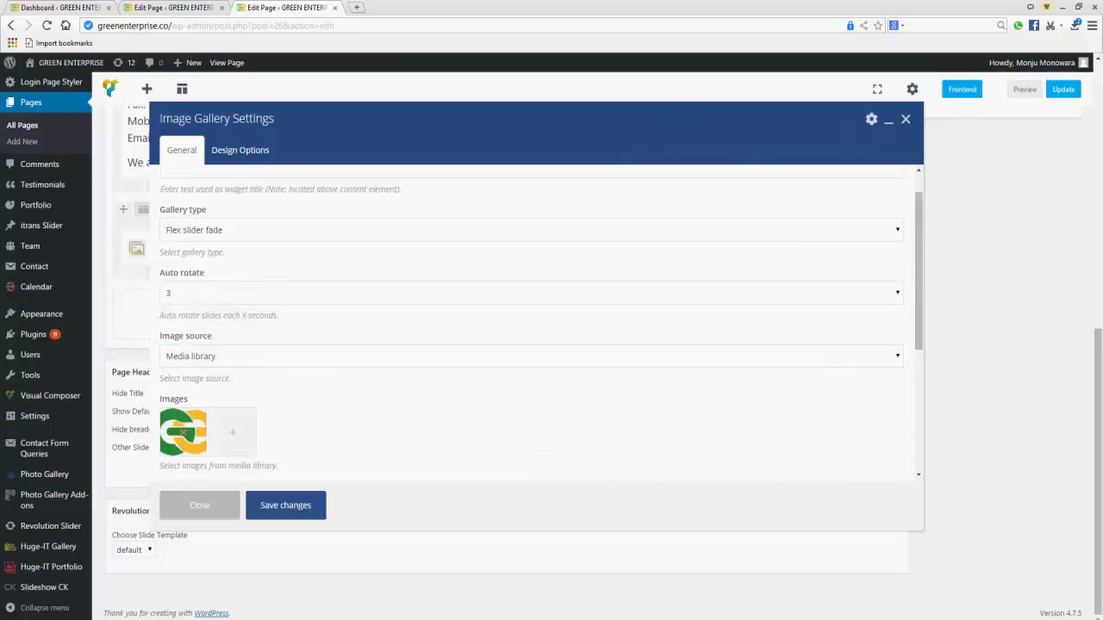
click(531, 356)
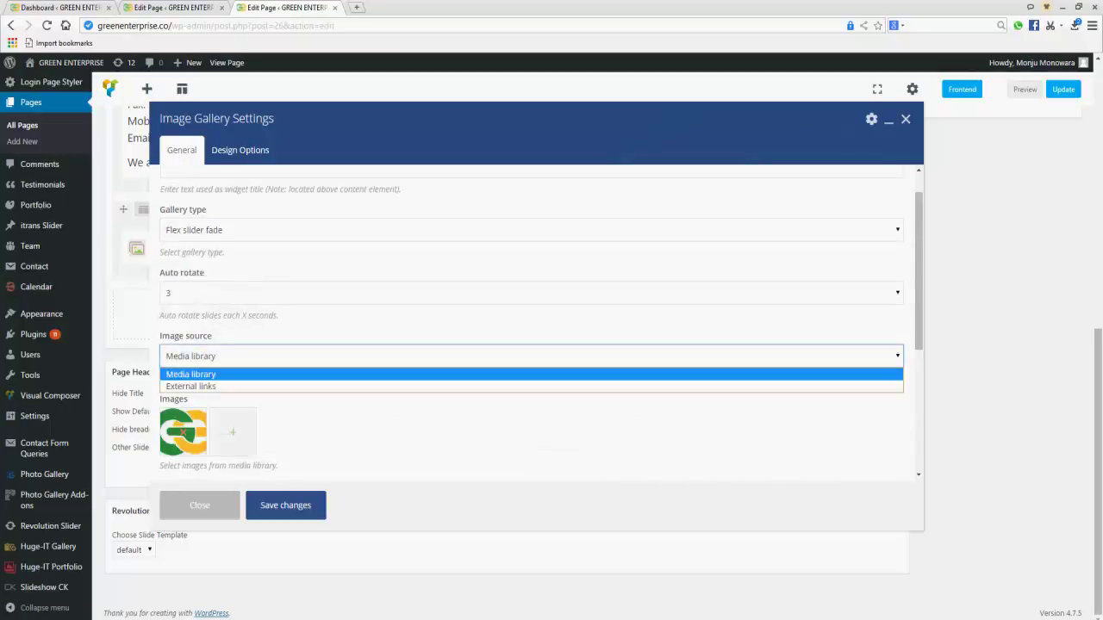
click(531, 373)
scroll(532, 344, up, 4)
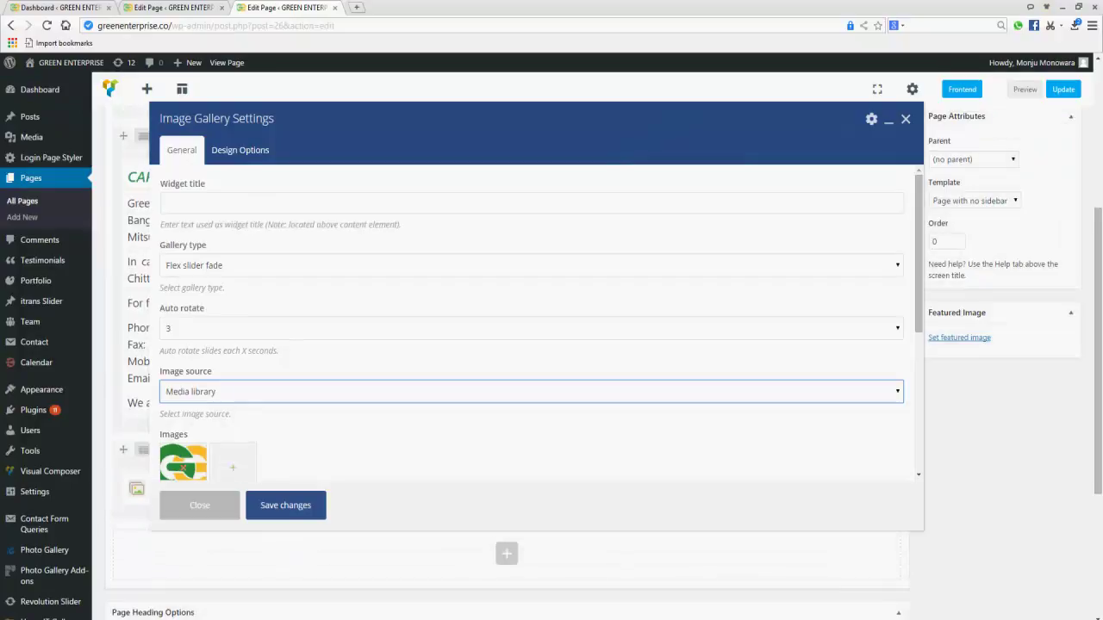
click(531, 203)
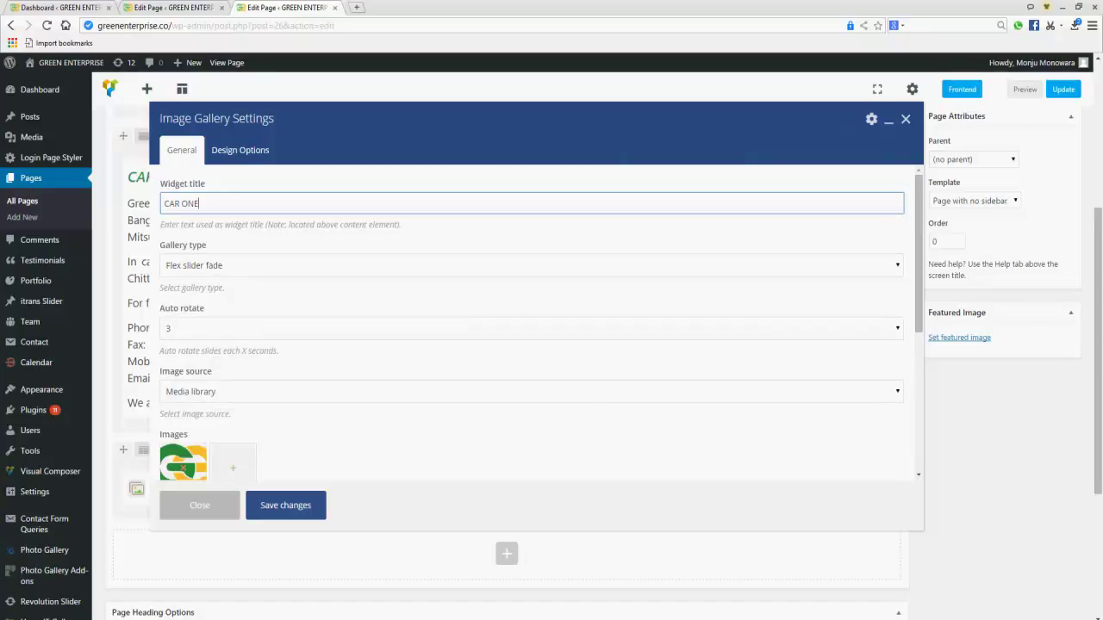
click(285, 505)
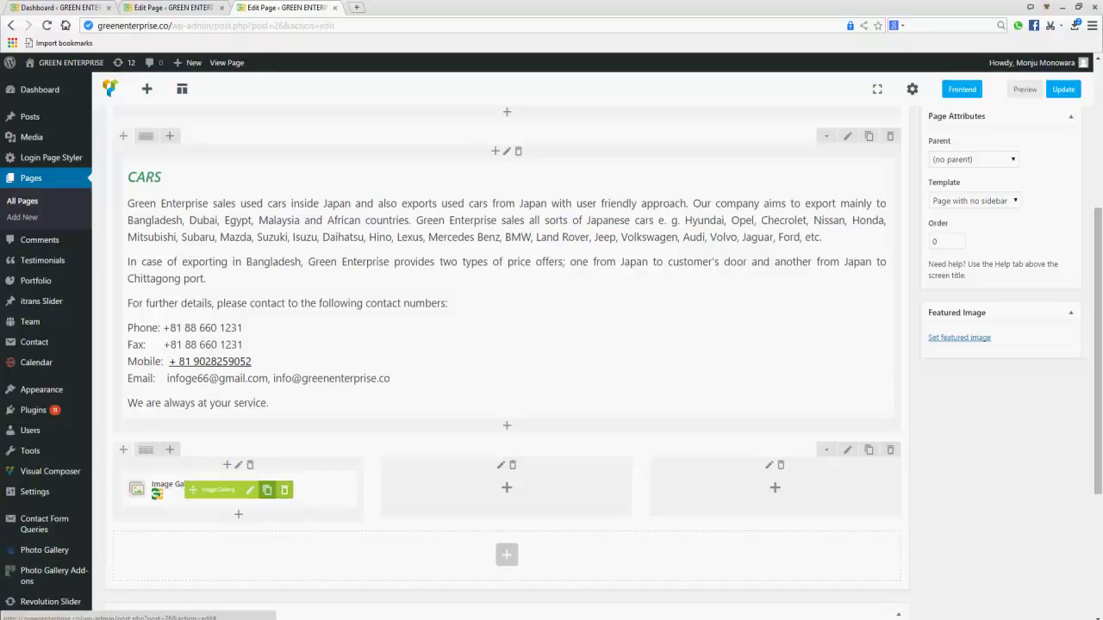
Step: Duplicate the image gallery twice and move the copies into the second and third columns
click(267, 491)
click(267, 491)
scroll(267, 490, down, 2)
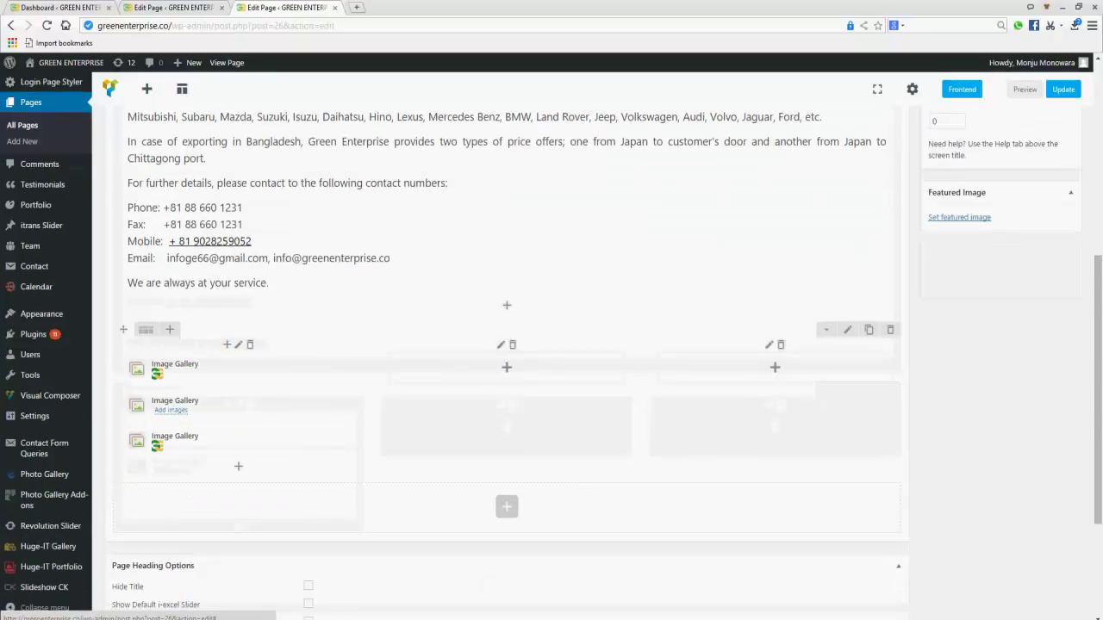
drag(191, 406, 775, 383)
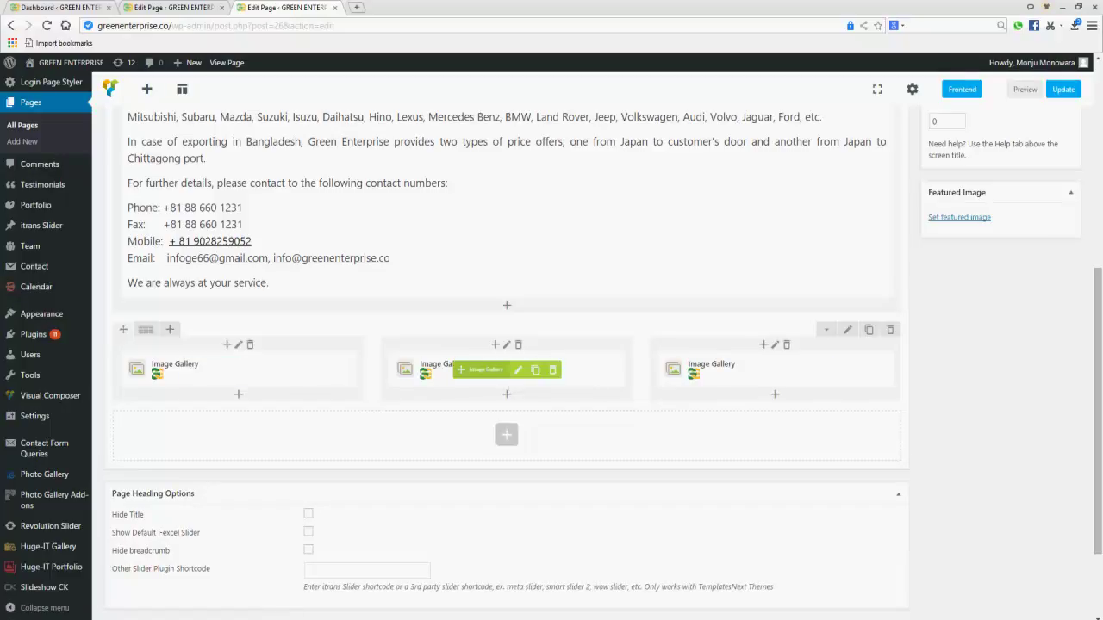
Step: Set the gallery type of the second column's image gallery to Nivo slider
click(518, 369)
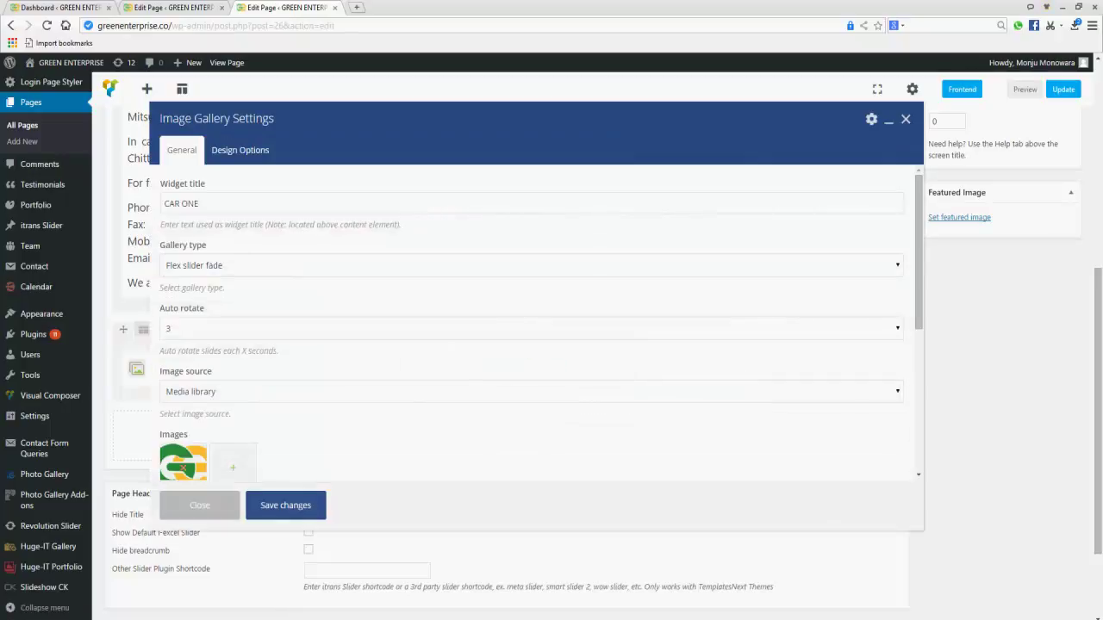
click(530, 265)
click(531, 308)
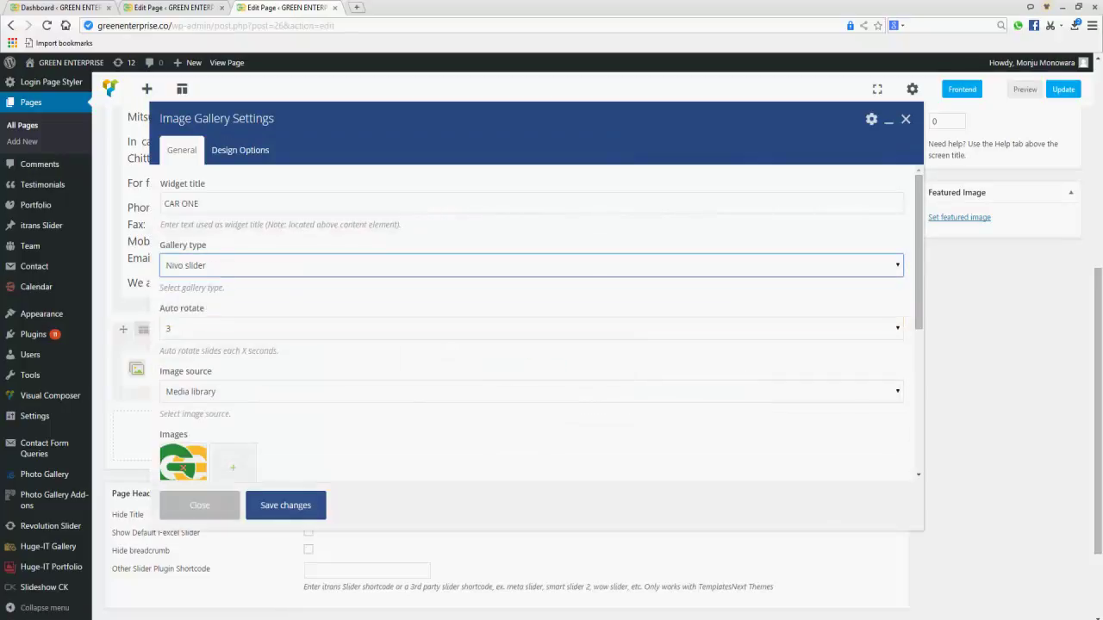
Step: Keep the second gallery's on-click action and try fadeInLeft as its CSS animation
scroll(541, 322, down, 3)
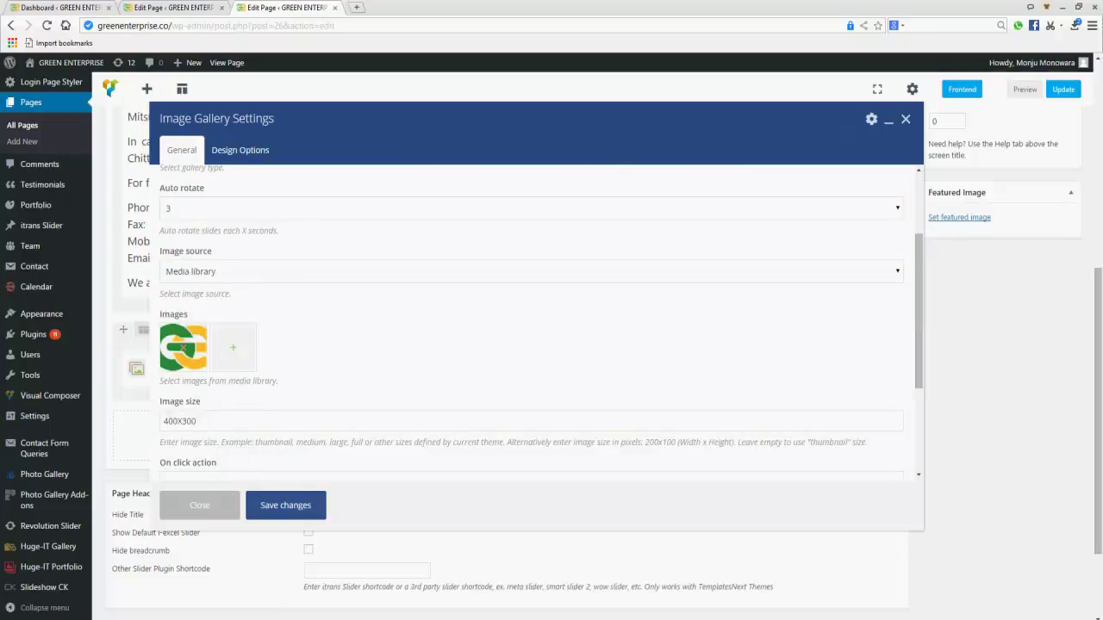
scroll(541, 323, down, 1)
click(531, 362)
click(531, 362)
click(405, 425)
click(404, 348)
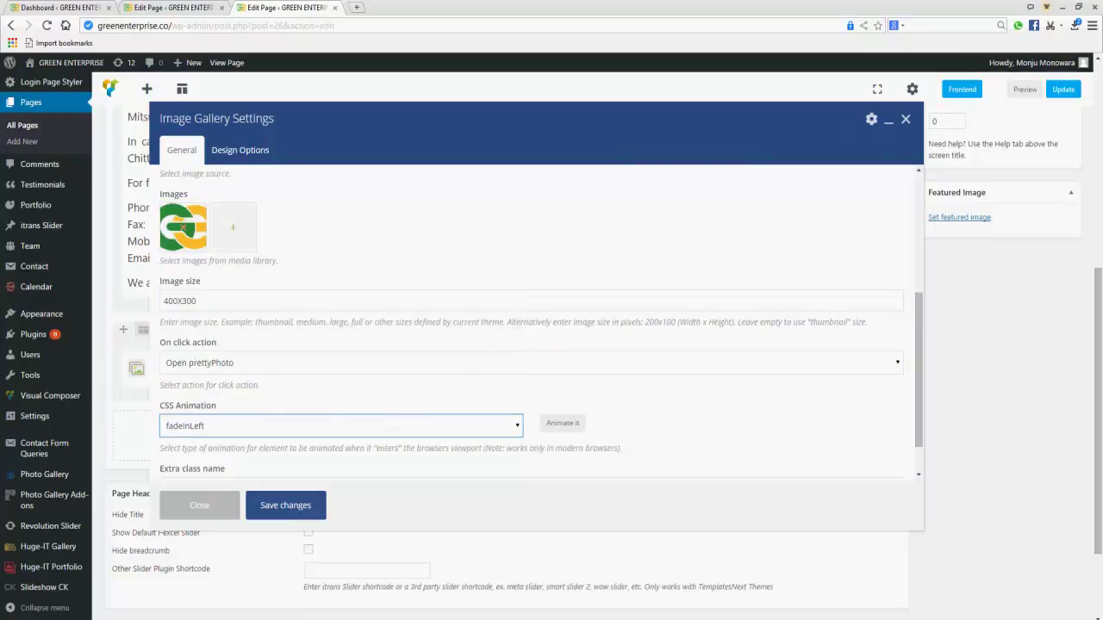
Step: Try fadeInUp as the second gallery's CSS animation
click(396, 425)
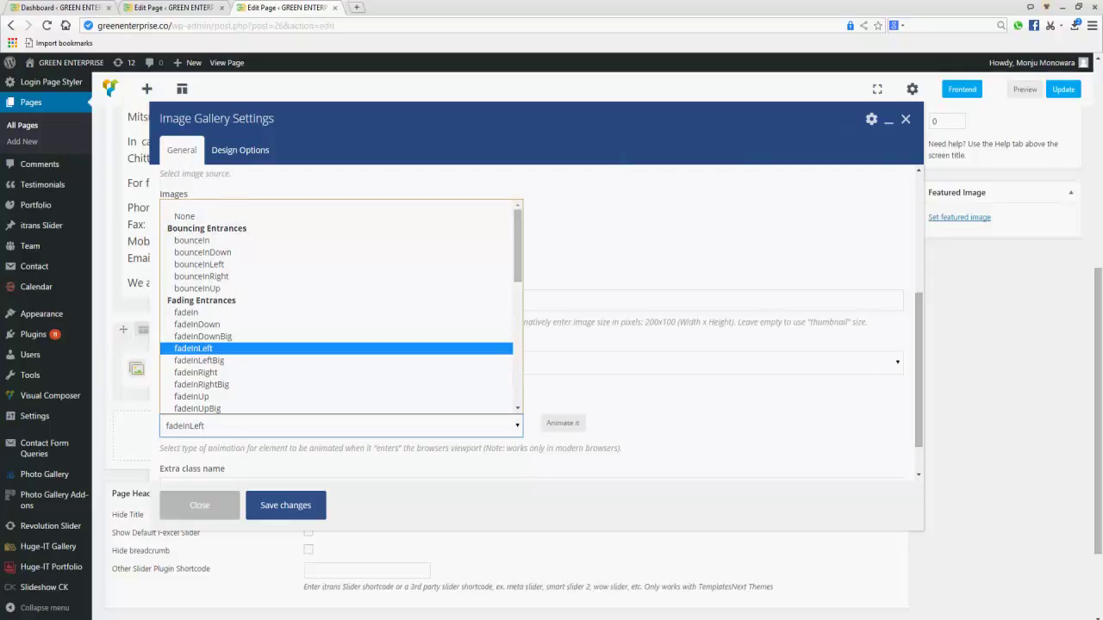
key(Down)
key(Down)
key(Down)
key(Down)
key(Return)
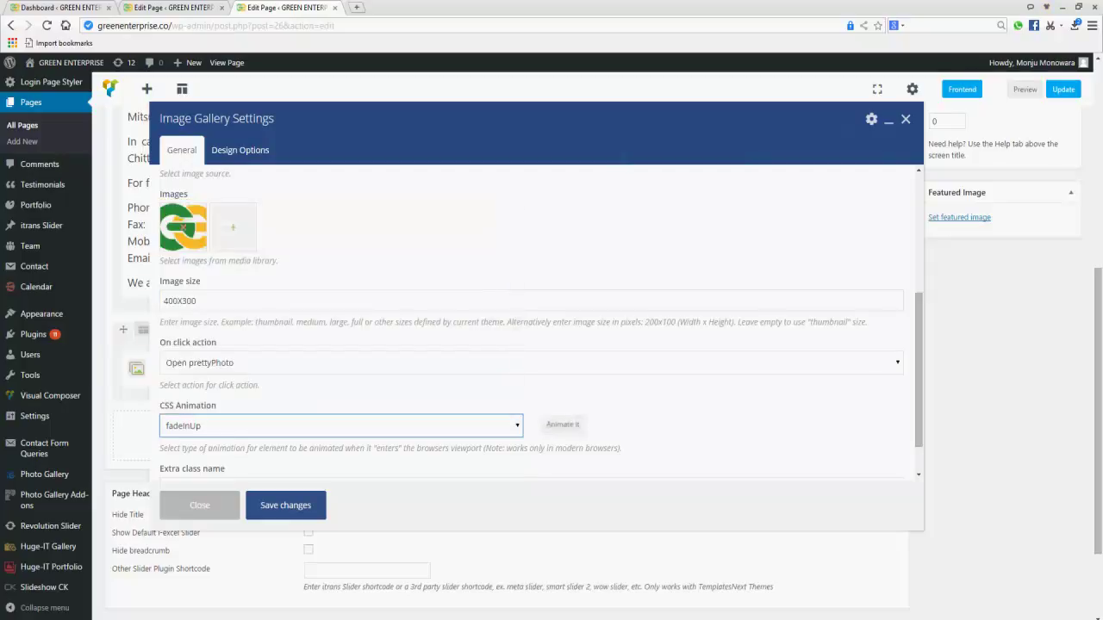
Step: Set the second gallery's CSS animation to fadeInDownBig and save its settings
key(alt+Down)
key(Up)
key(Up)
key(Up)
key(Up)
key(Up)
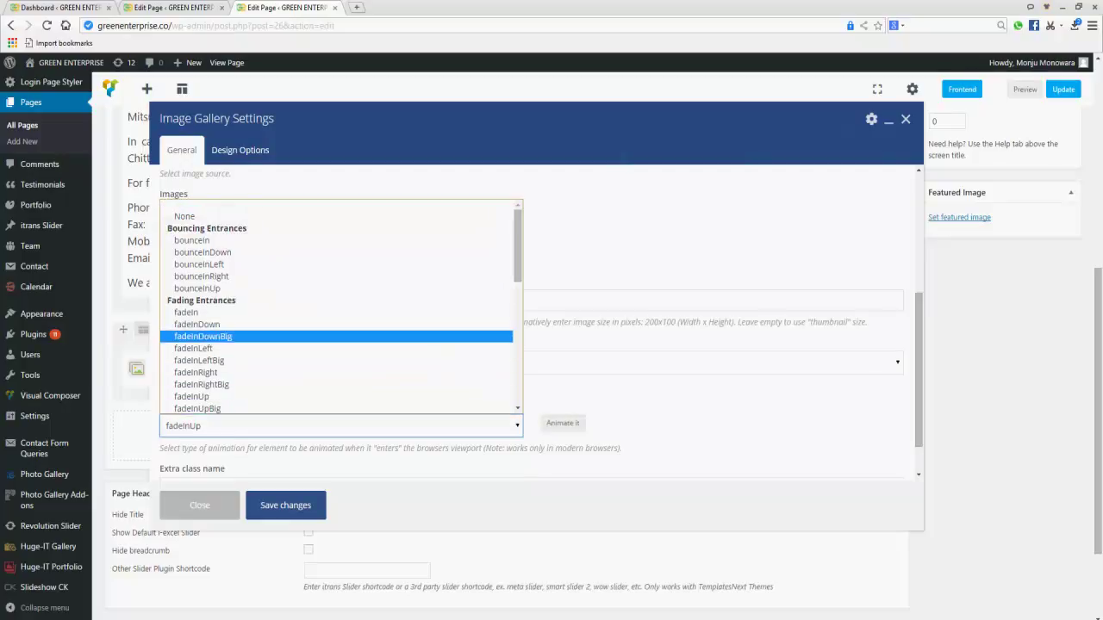
key(Return)
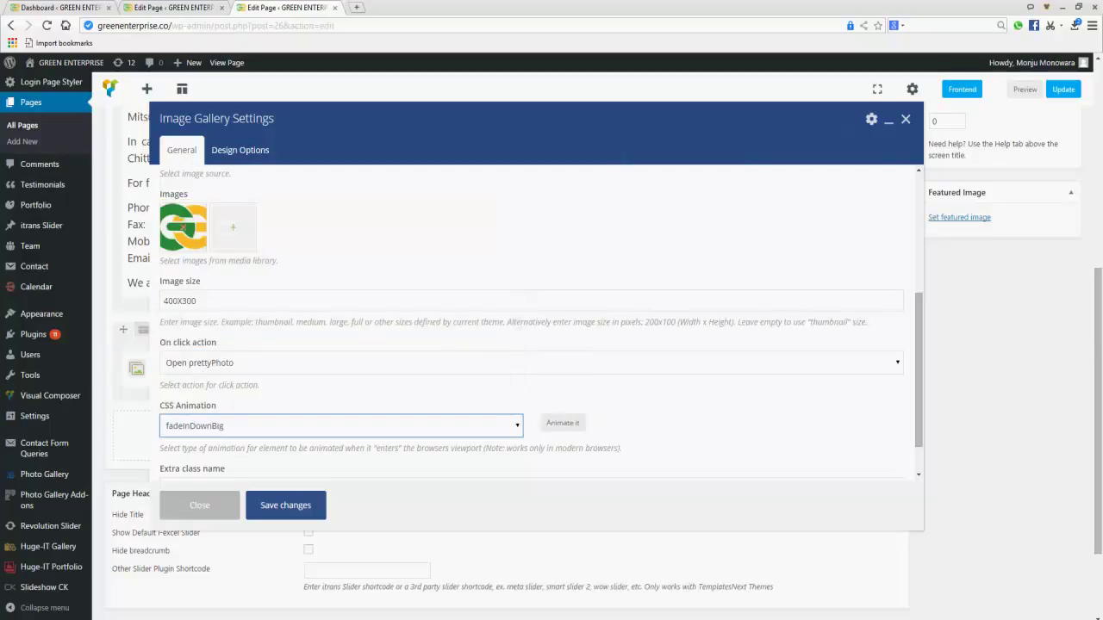
click(285, 506)
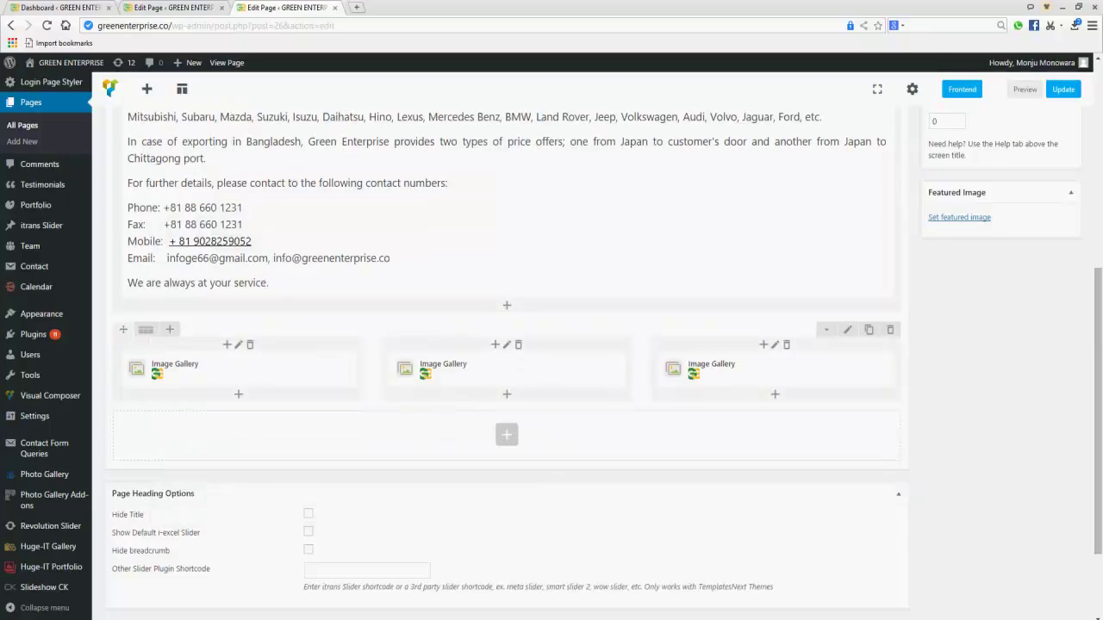
Step: Replace the logo in the third column's image gallery with the yellow car image from the media library
click(787, 370)
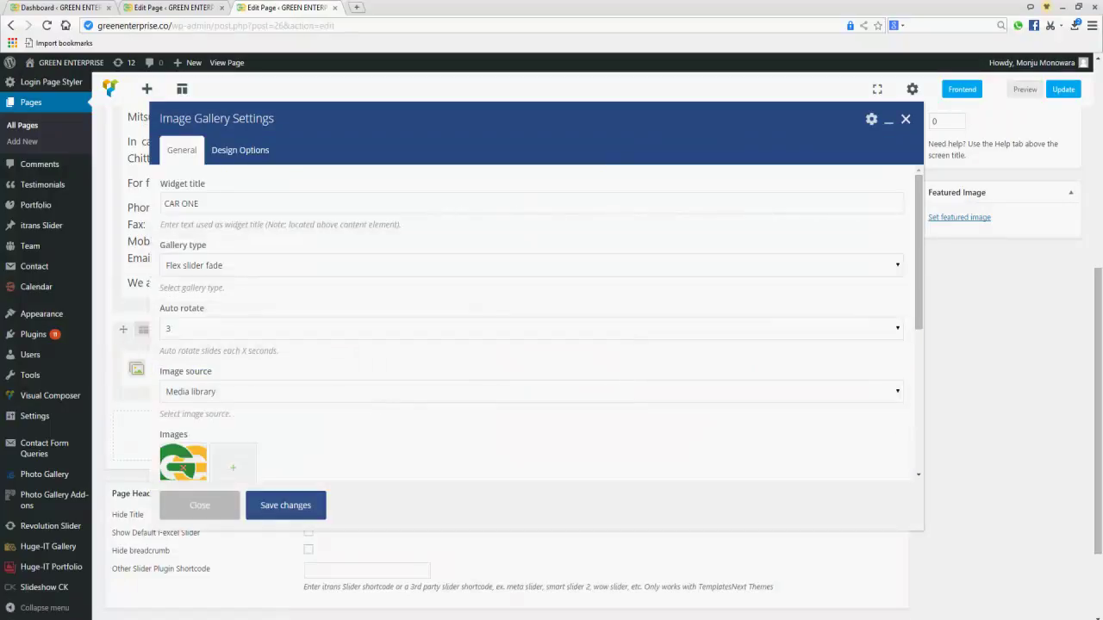
scroll(233, 407, down, 1)
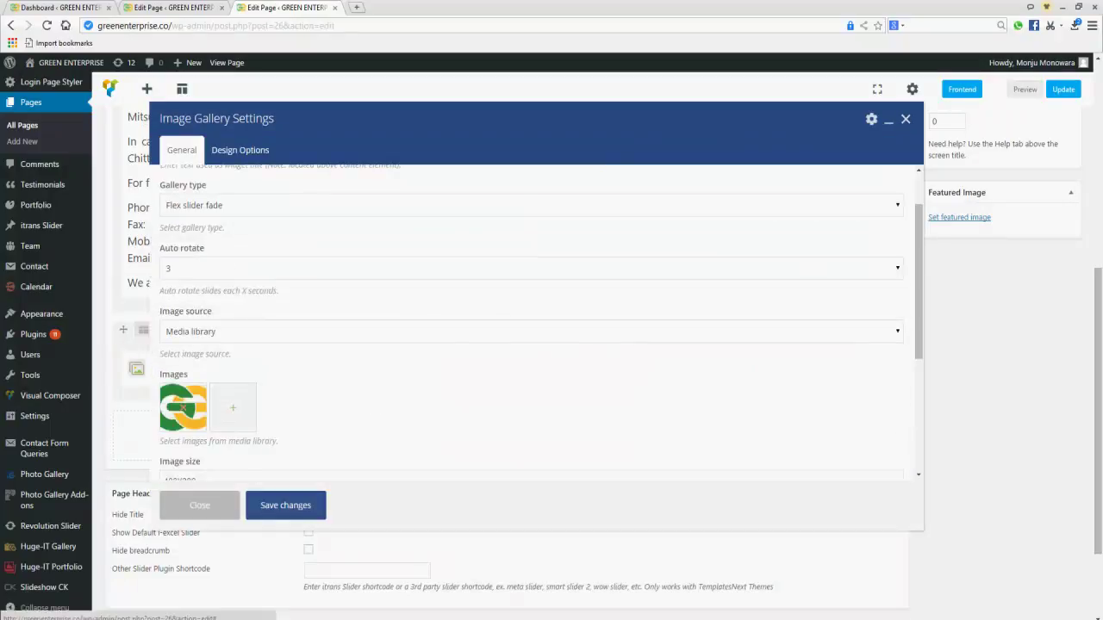
click(183, 407)
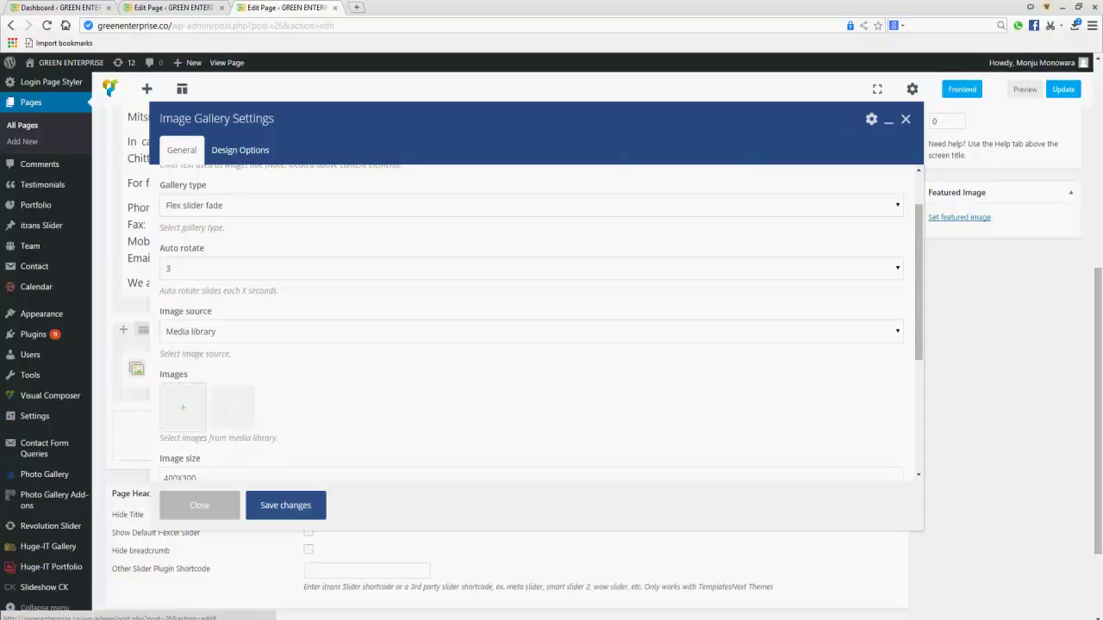
click(182, 406)
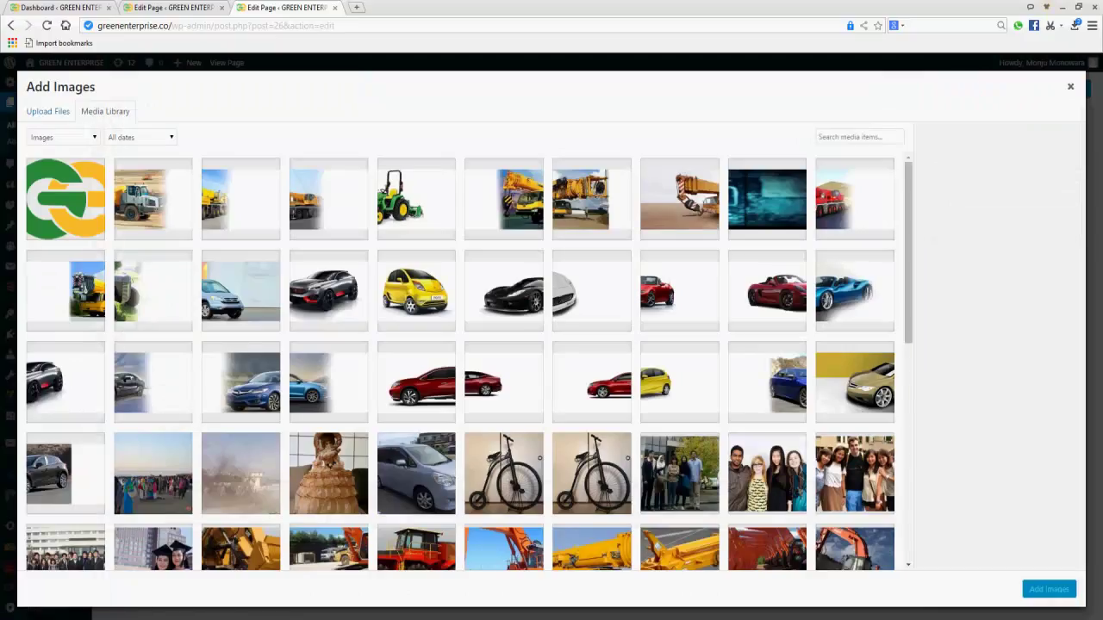
click(416, 291)
click(1049, 589)
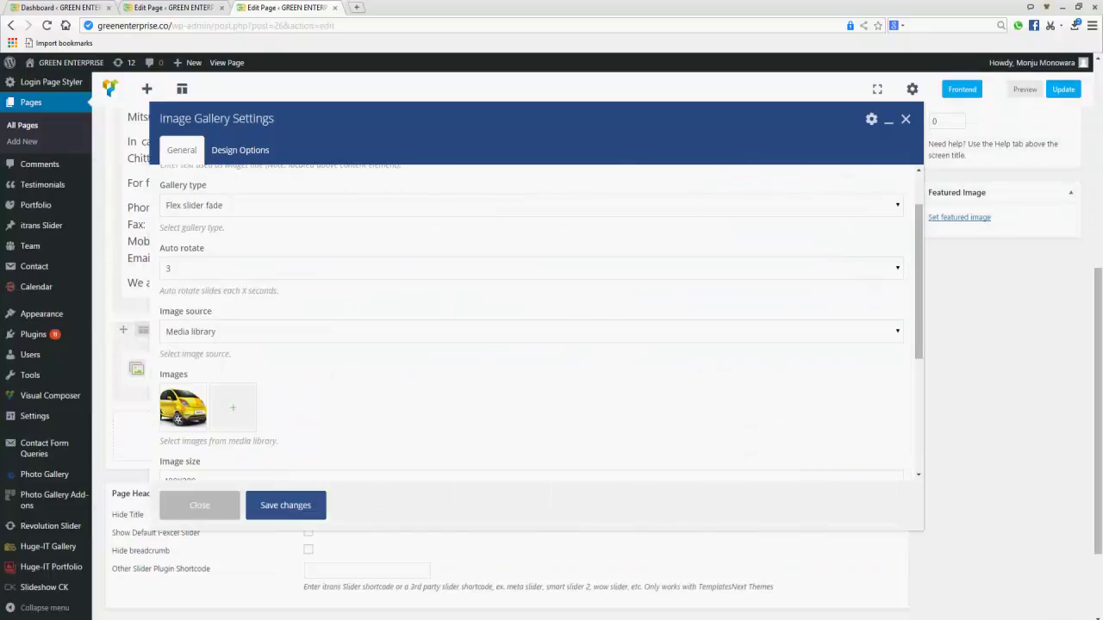
Step: Set the third column gallery's type to Image grid and its CSS animation to fadeInRightBig, and save the settings
click(531, 205)
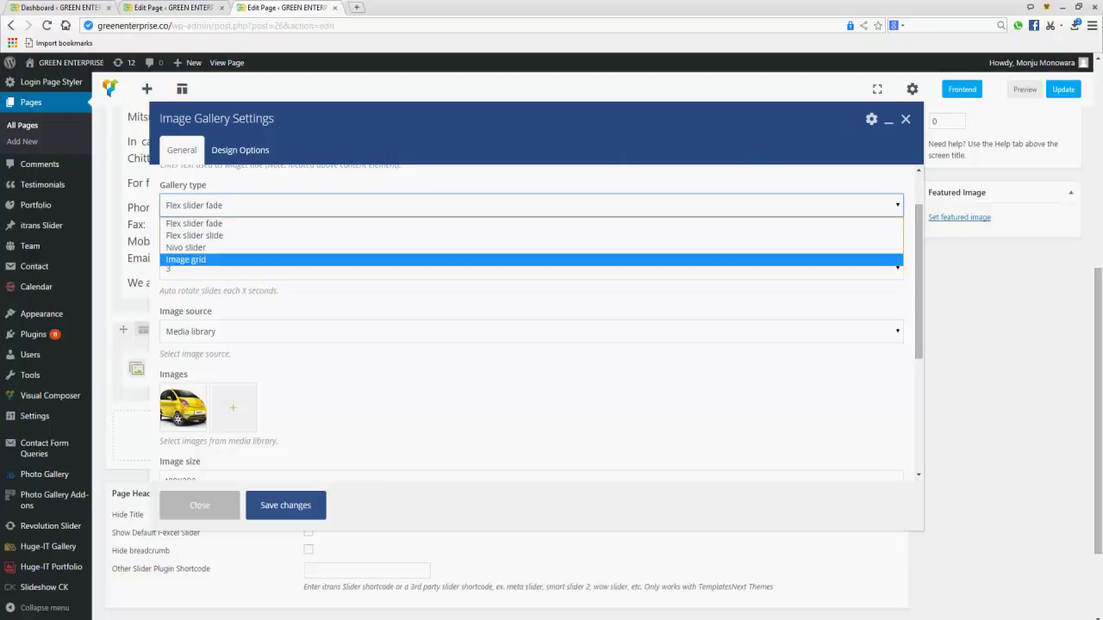
click(199, 260)
scroll(531, 322, down, 2)
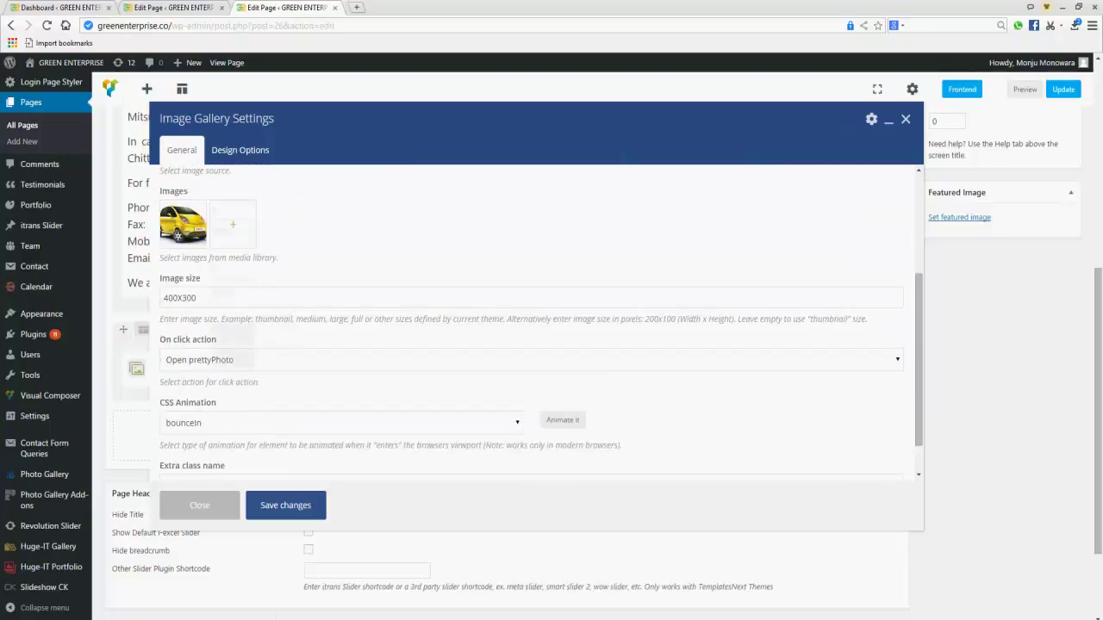
click(341, 423)
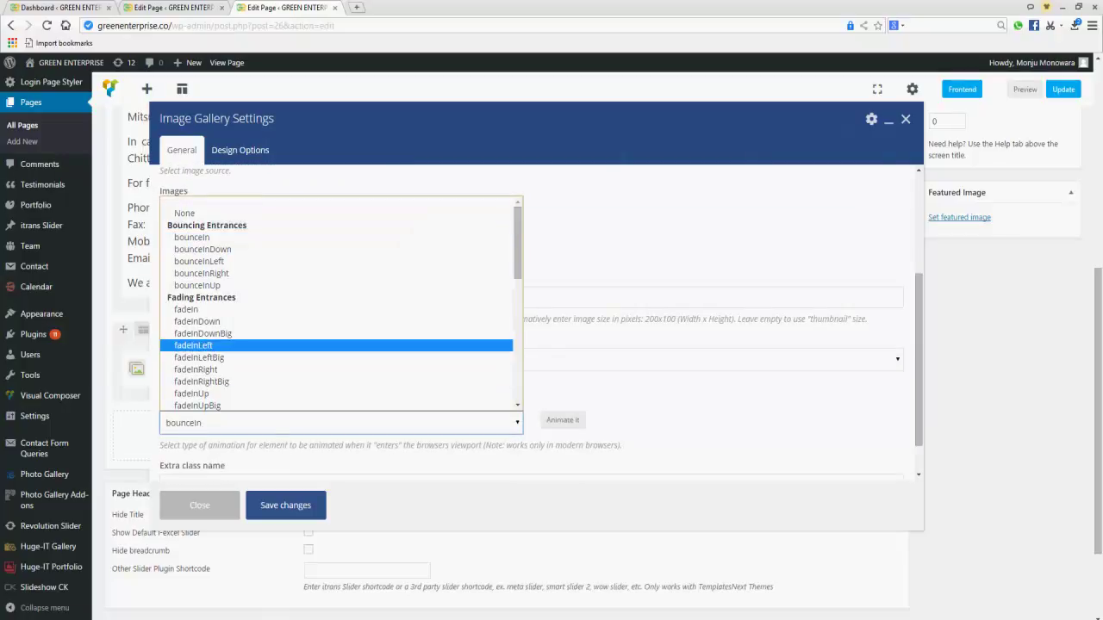
click(205, 357)
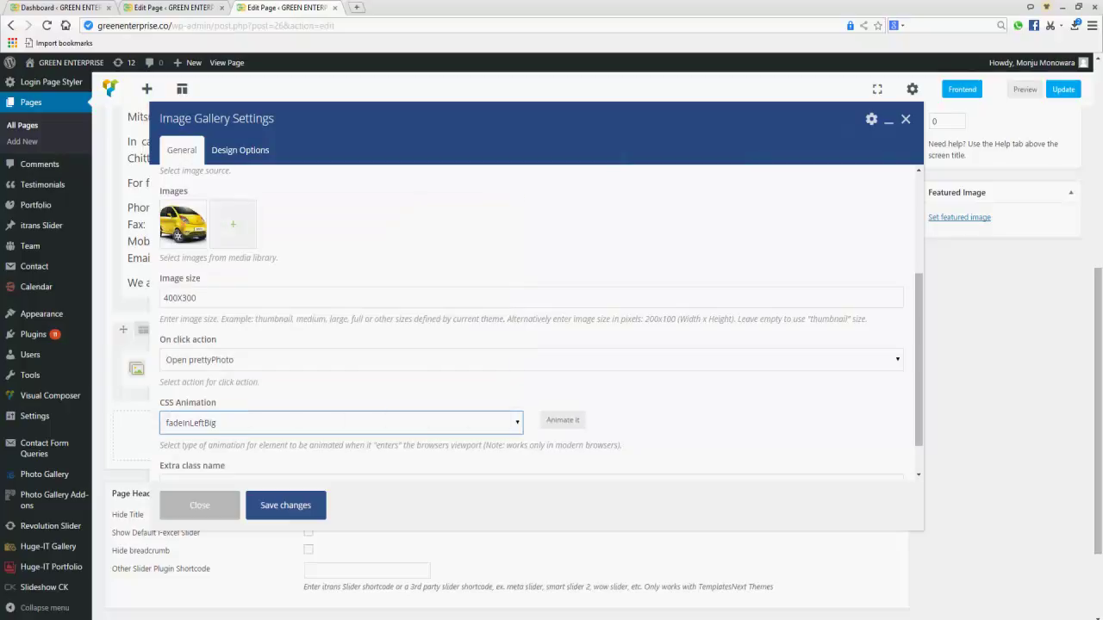
click(341, 423)
click(203, 382)
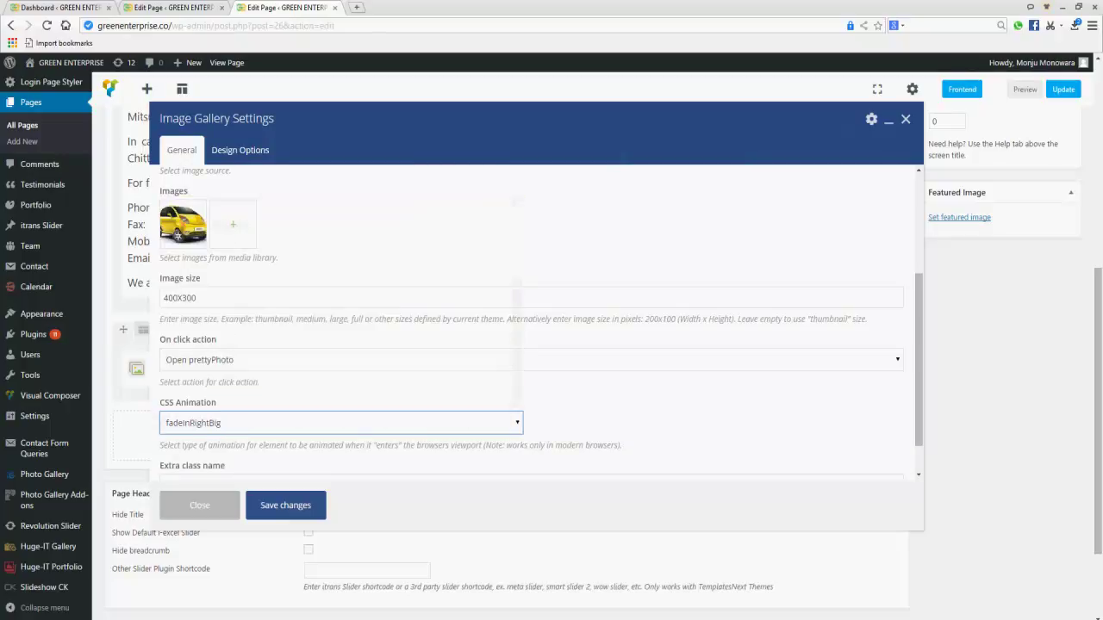
click(285, 505)
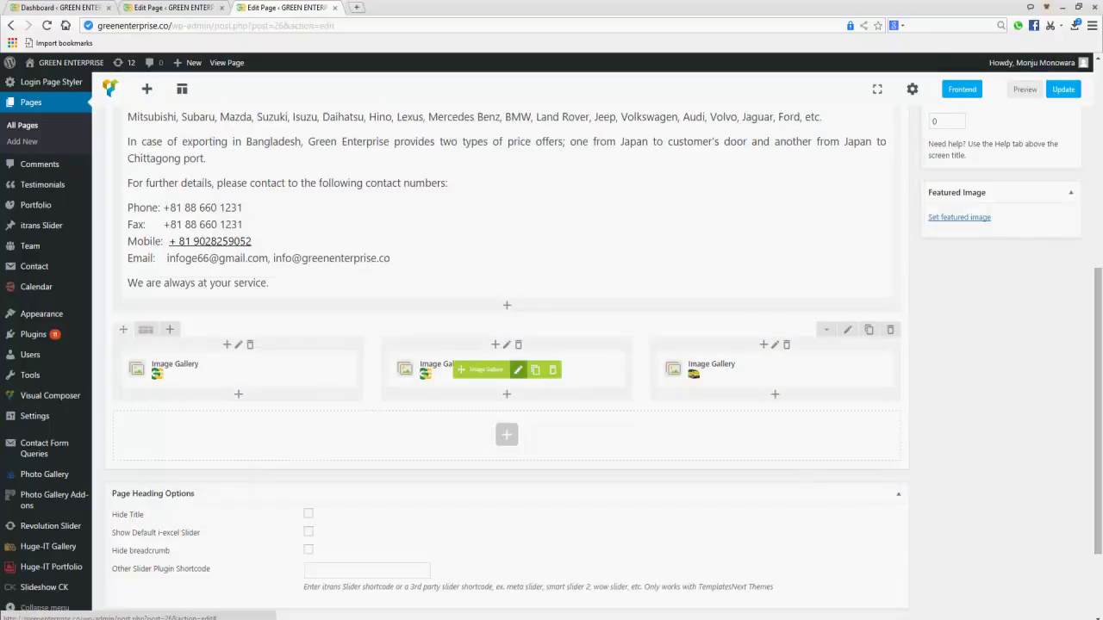
Step: Add the FullSizeRender-30-05-17-06-22.jpg bicycle image from the media library to the second column's gallery and save the settings
click(518, 369)
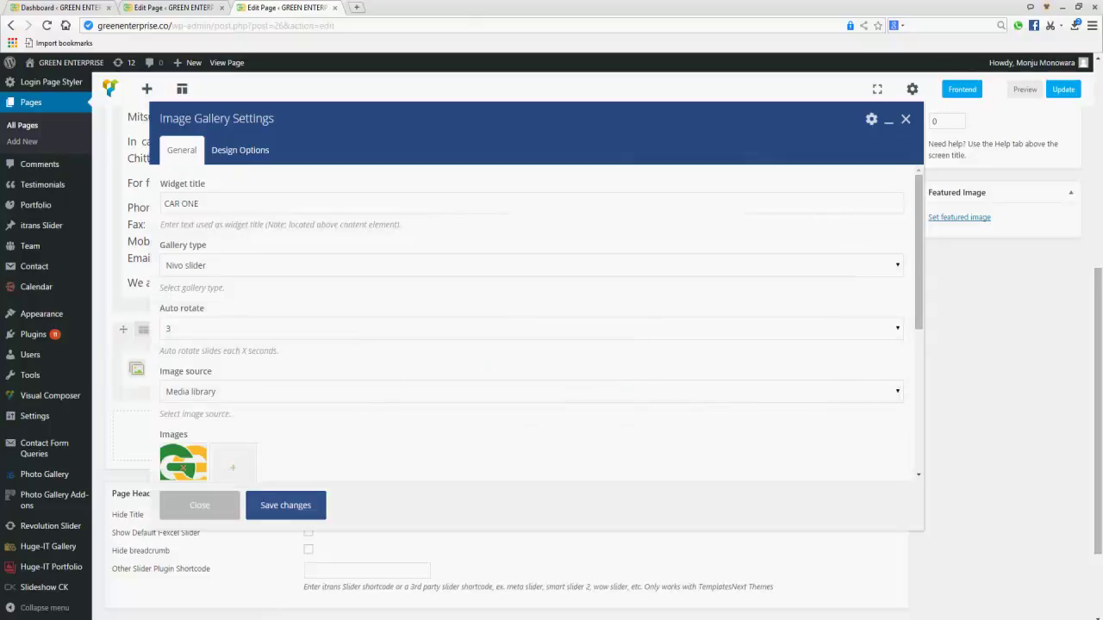
click(233, 468)
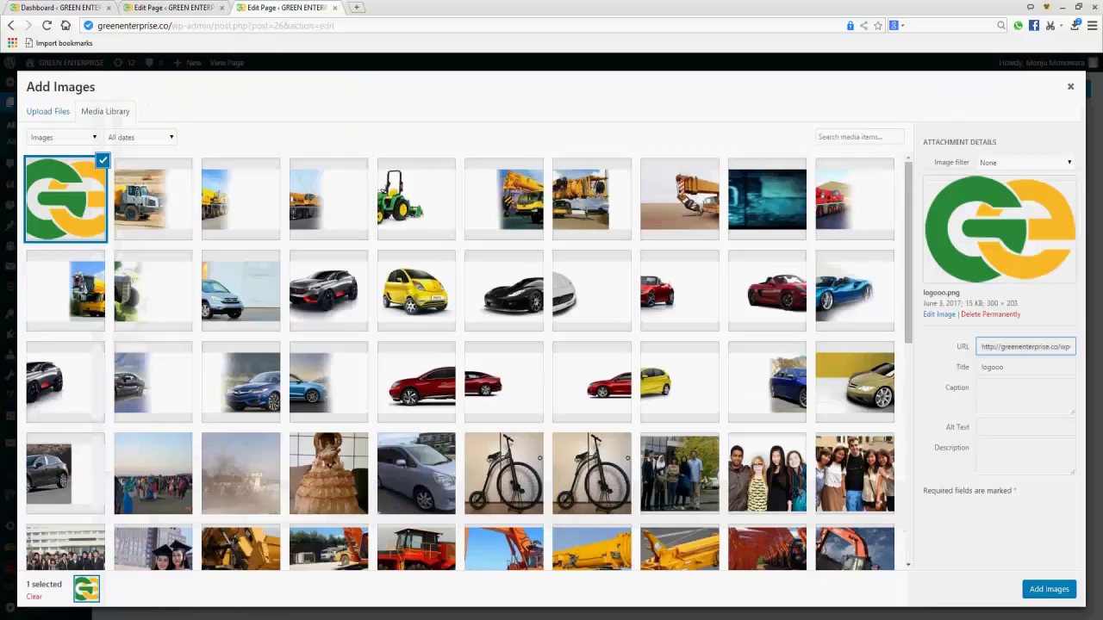
click(591, 473)
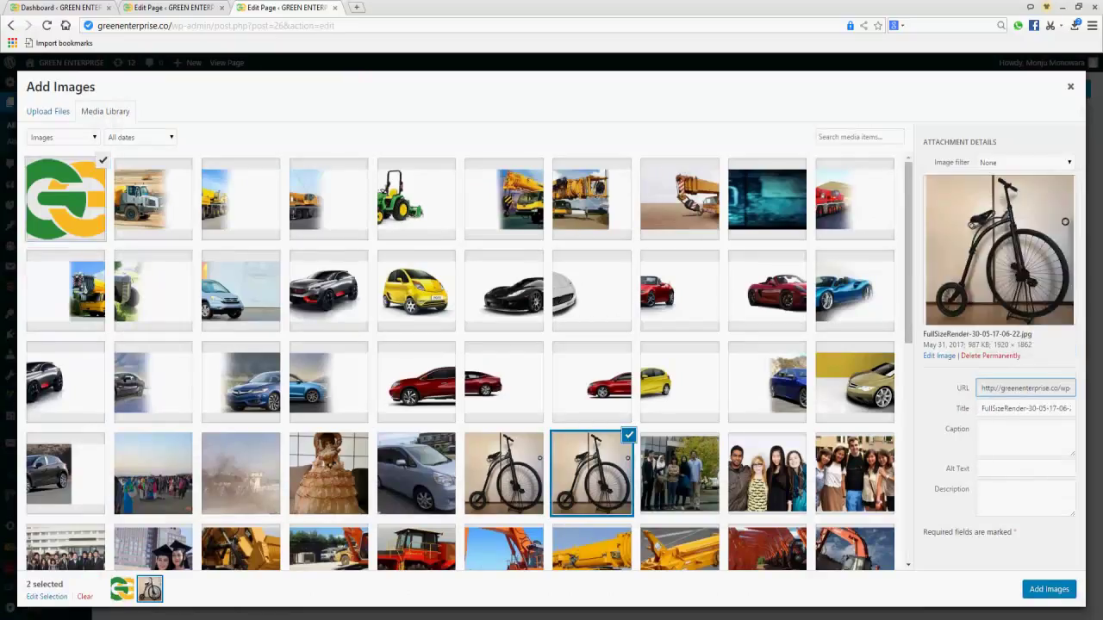
click(1048, 589)
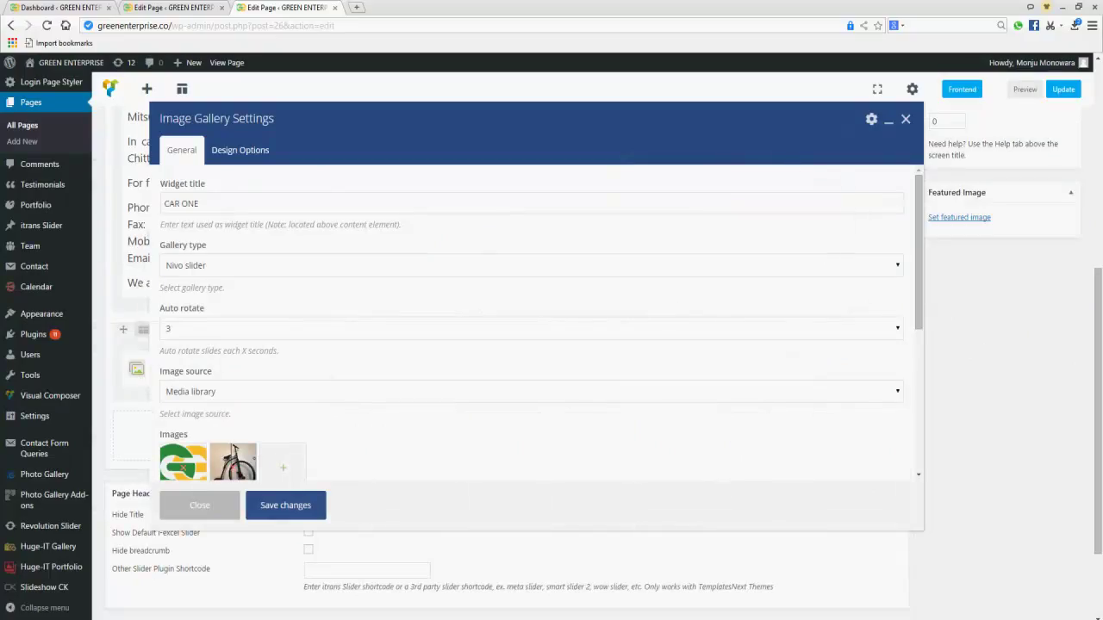
scroll(183, 463, down, 1)
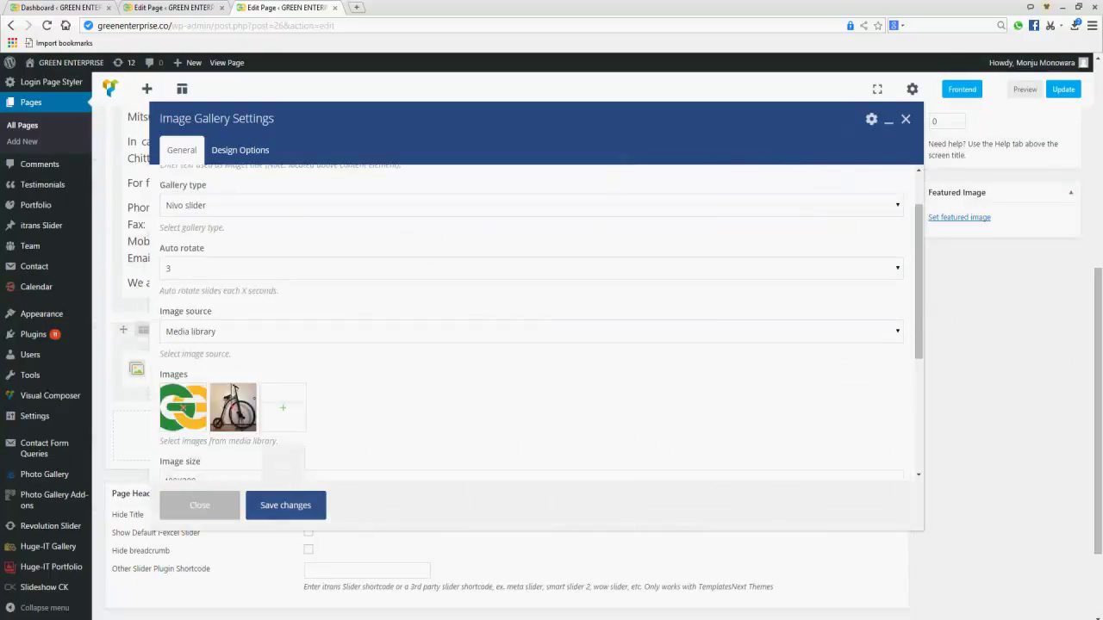
click(285, 505)
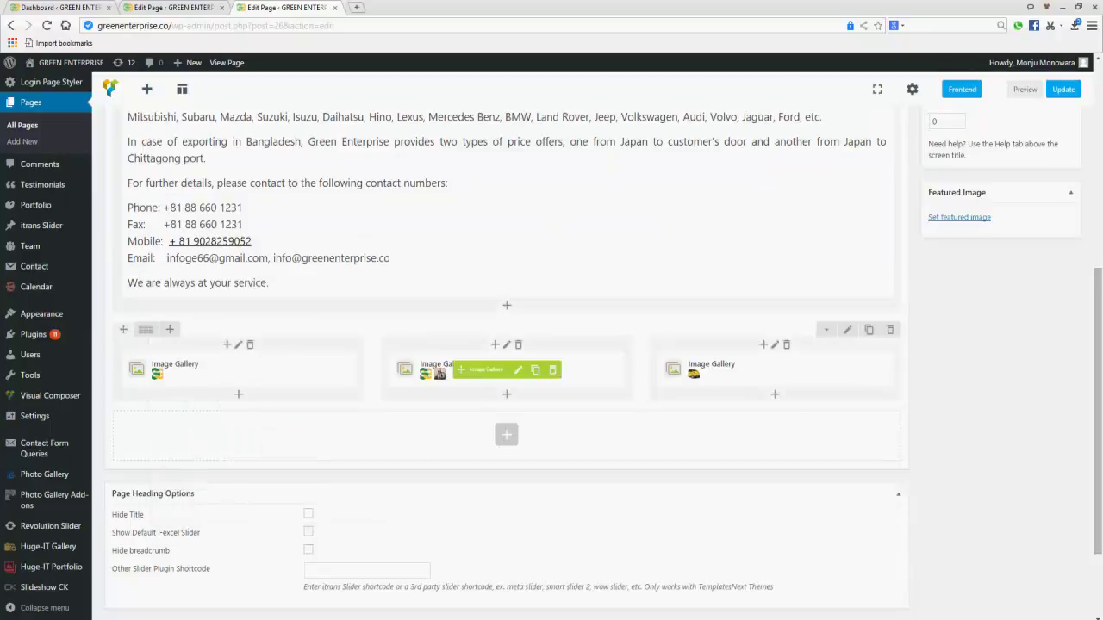
click(516, 370)
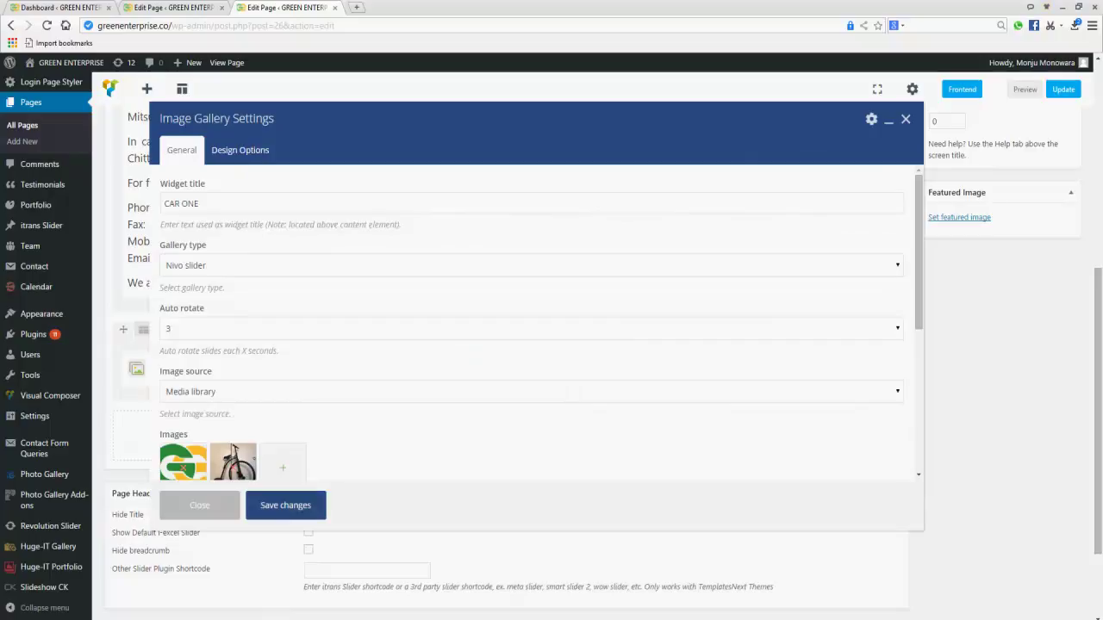
click(285, 505)
Step: Update the Cars page and view the published page in a new browser tab
scroll(507, 362, up, 5)
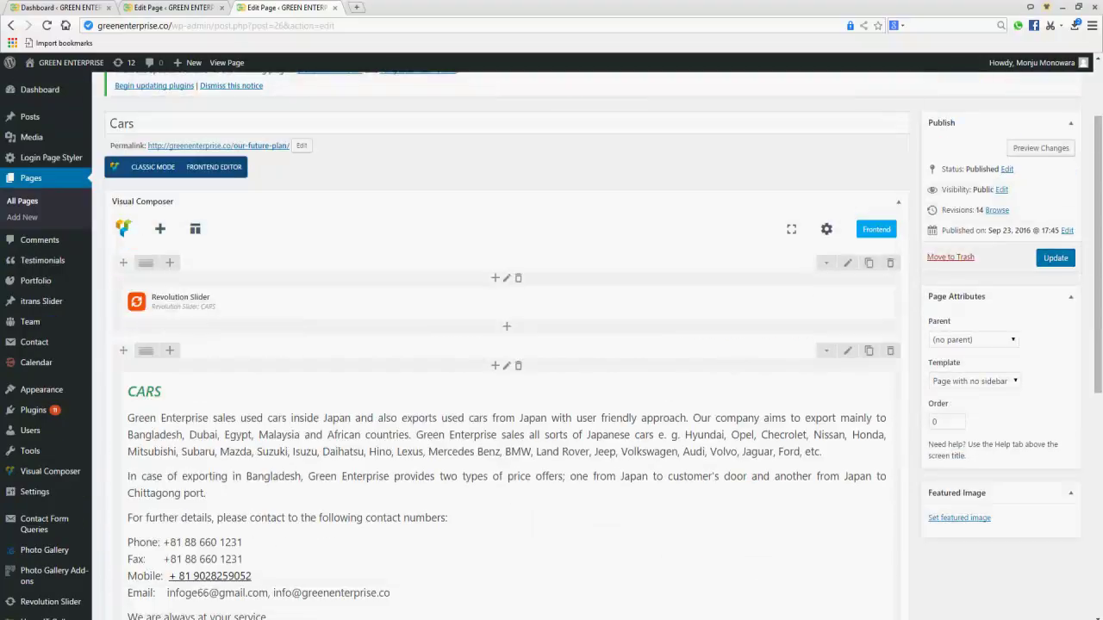
click(1055, 257)
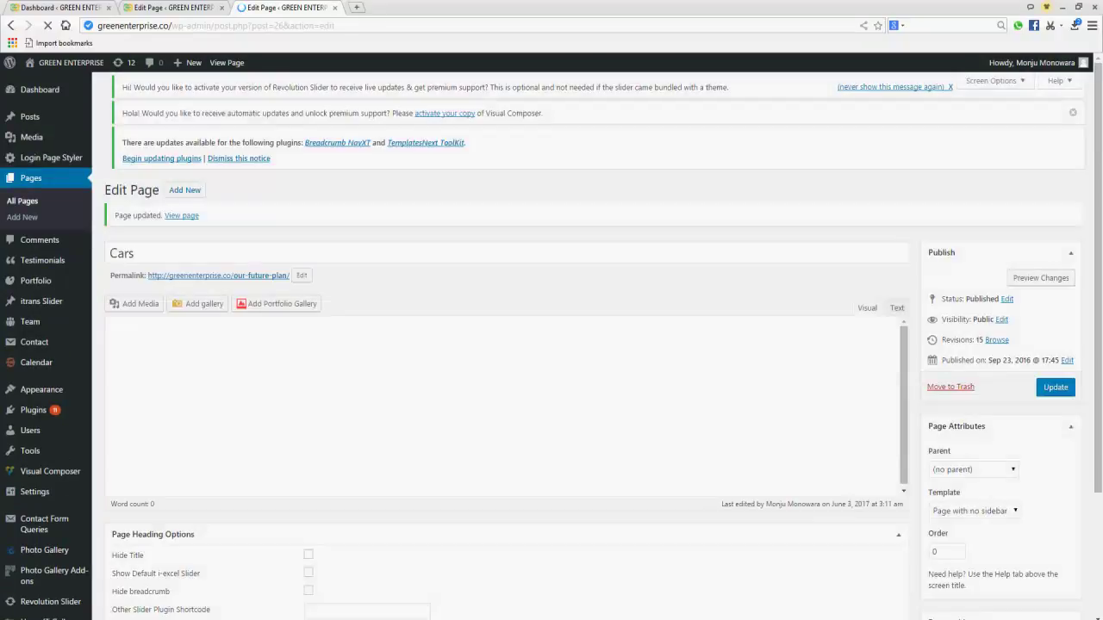
right_click(182, 216)
key(Up)
key(Up)
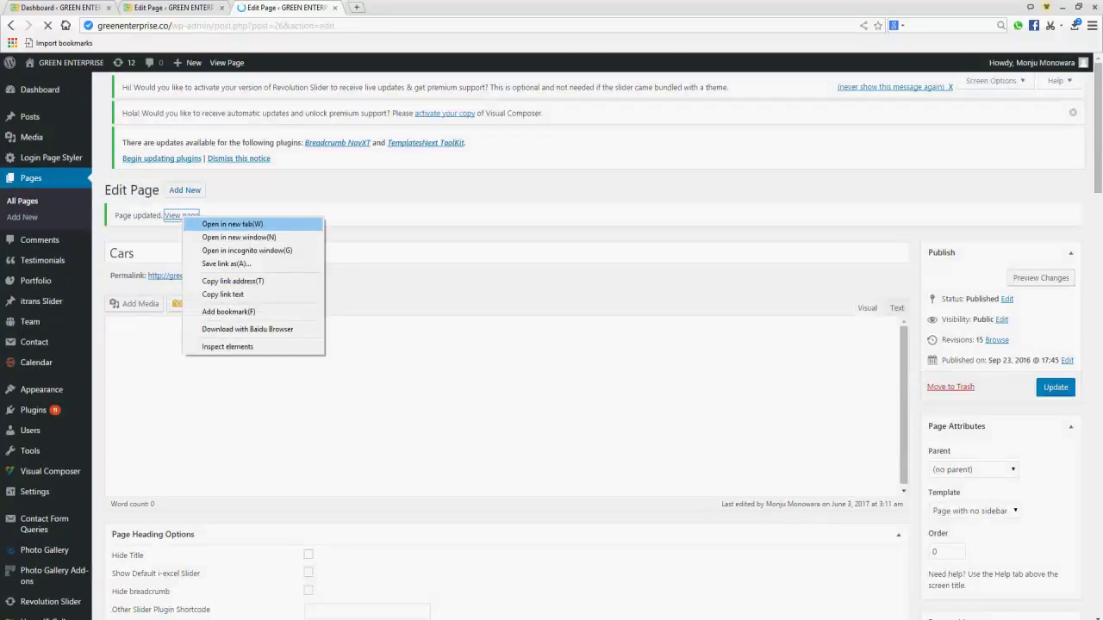
key(Return)
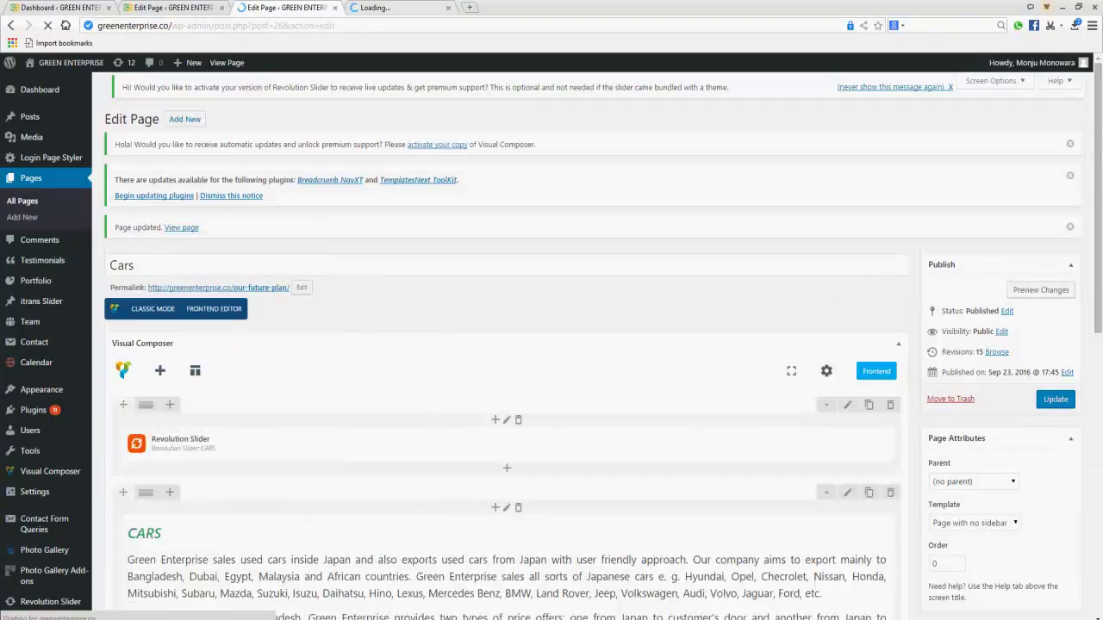
key(ctrl+Tab)
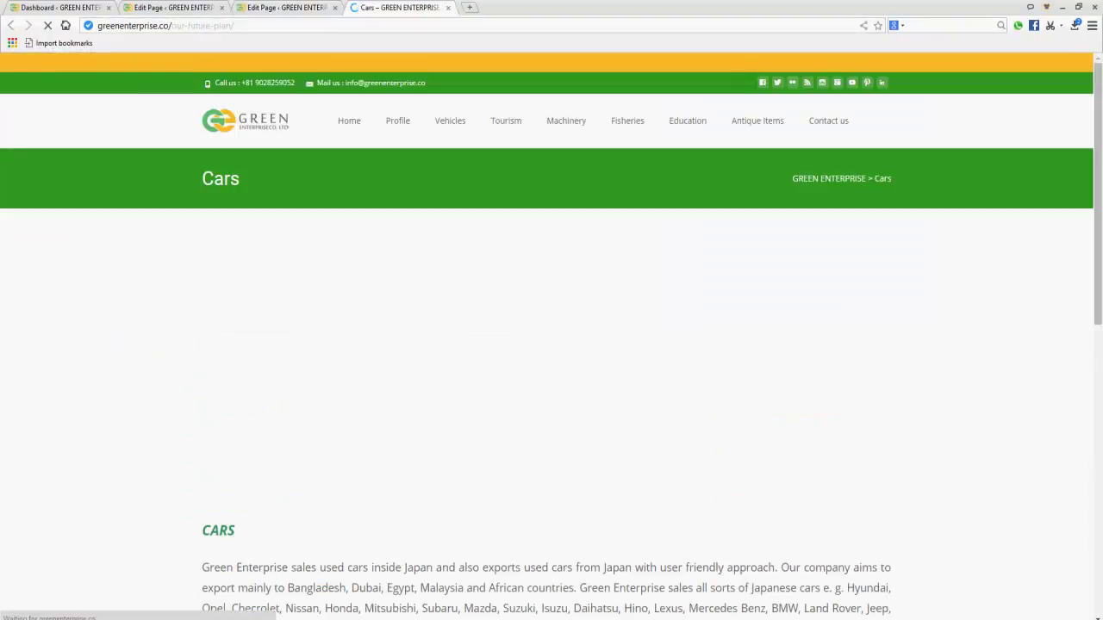
Step: Check the enlarged lightbox views of the first gallery's logo and the third gallery's yellow car on the published page
scroll(551, 344, down, 6)
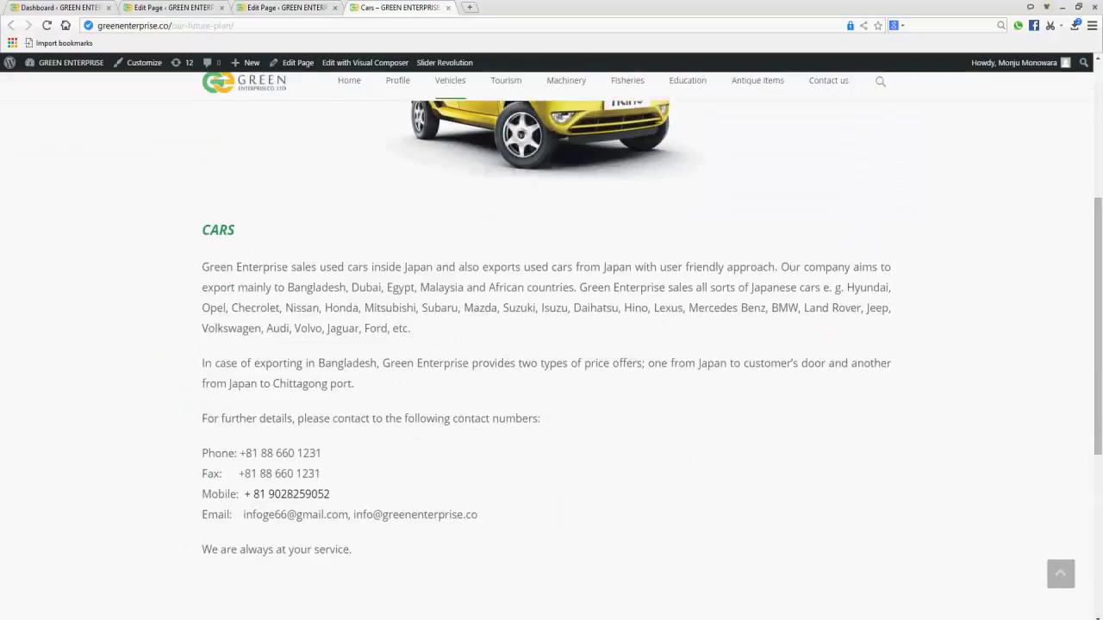
scroll(552, 345, down, 2)
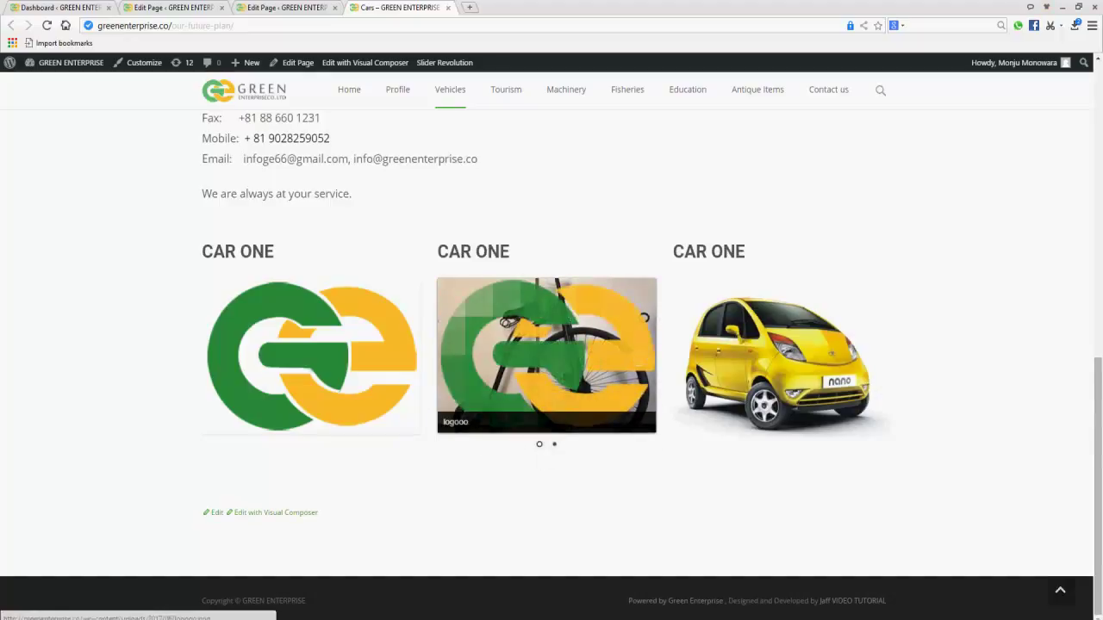
click(319, 386)
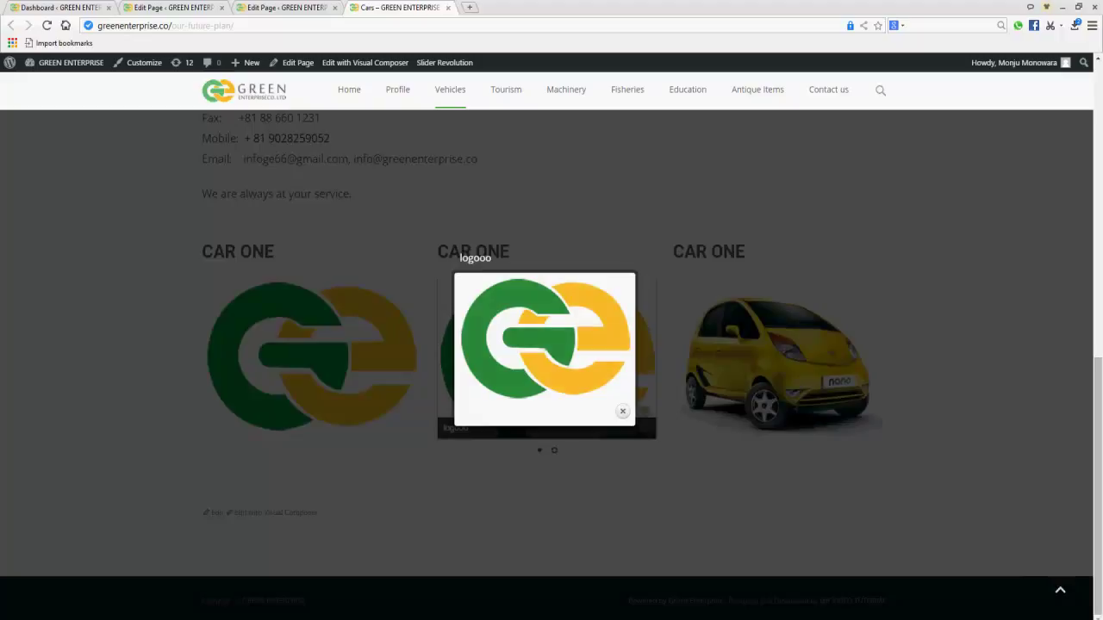
click(623, 412)
click(642, 322)
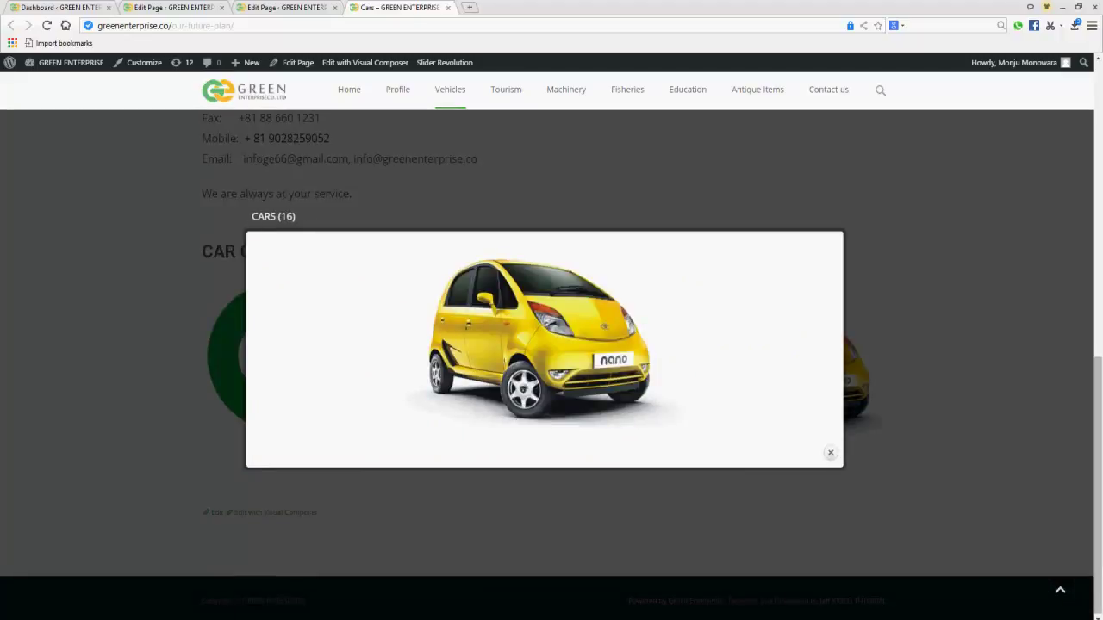
click(830, 452)
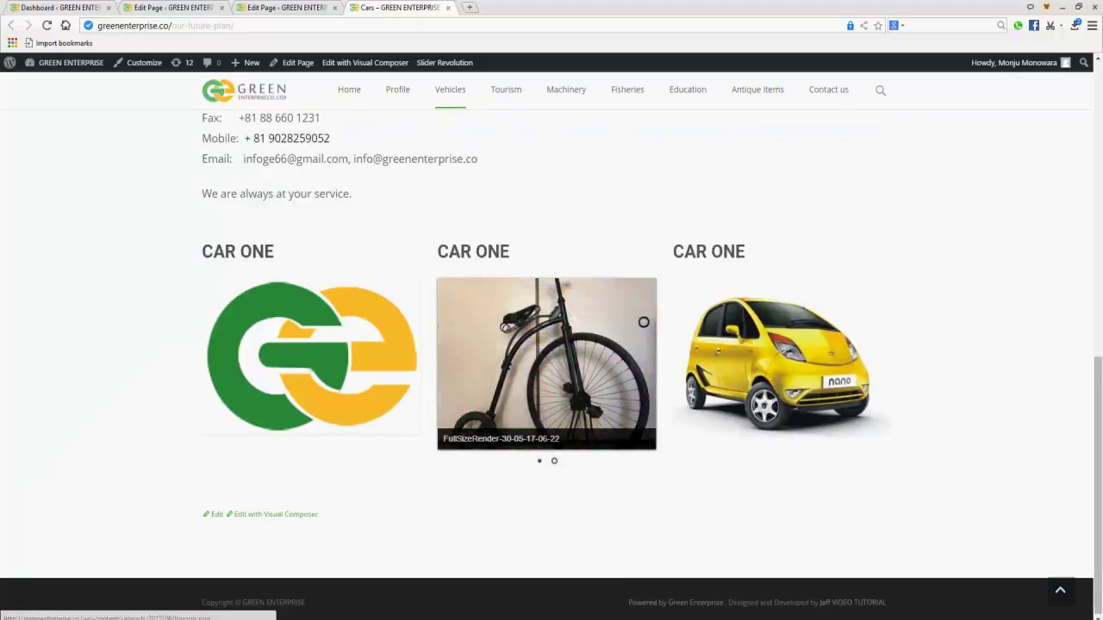
click(642, 322)
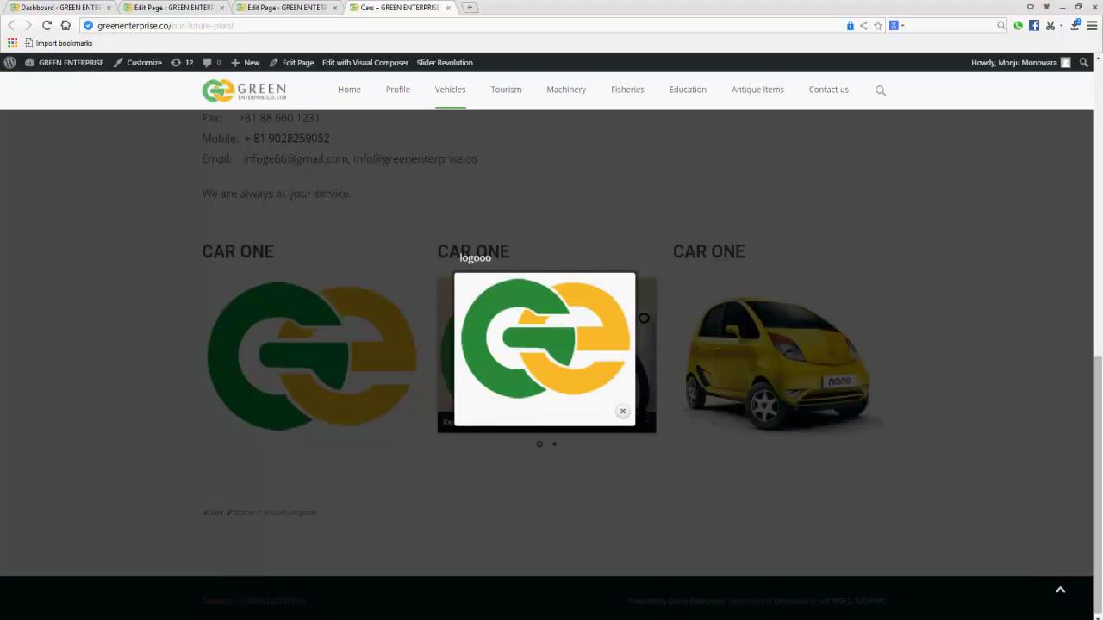
click(643, 322)
Step: Open the second gallery's lightbox, browse between its logo and bicycle images, and close it
click(560, 377)
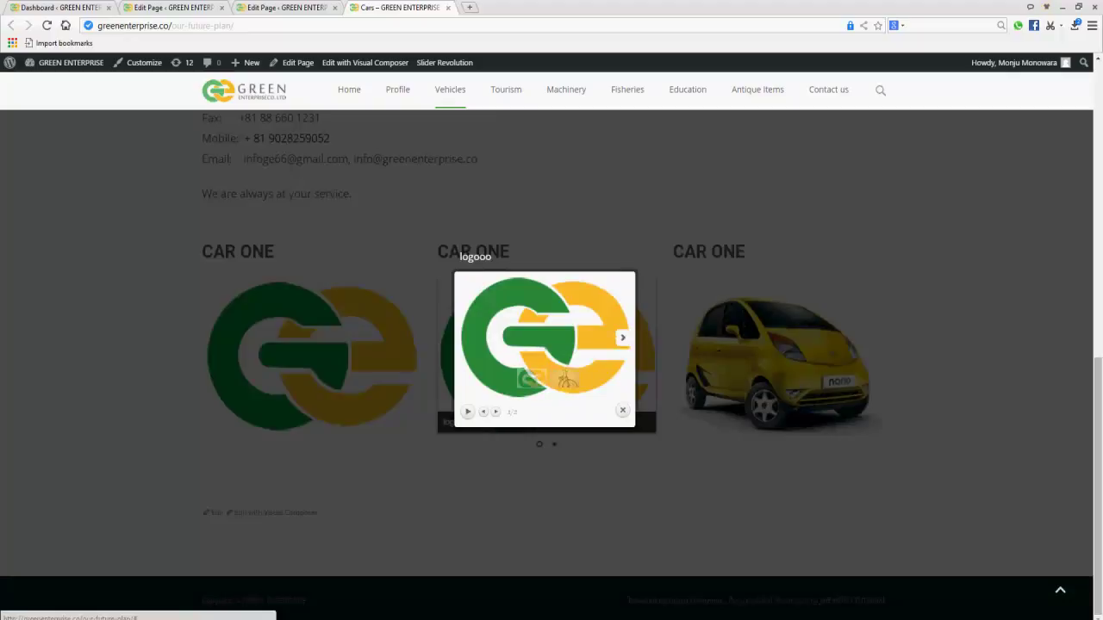
click(622, 338)
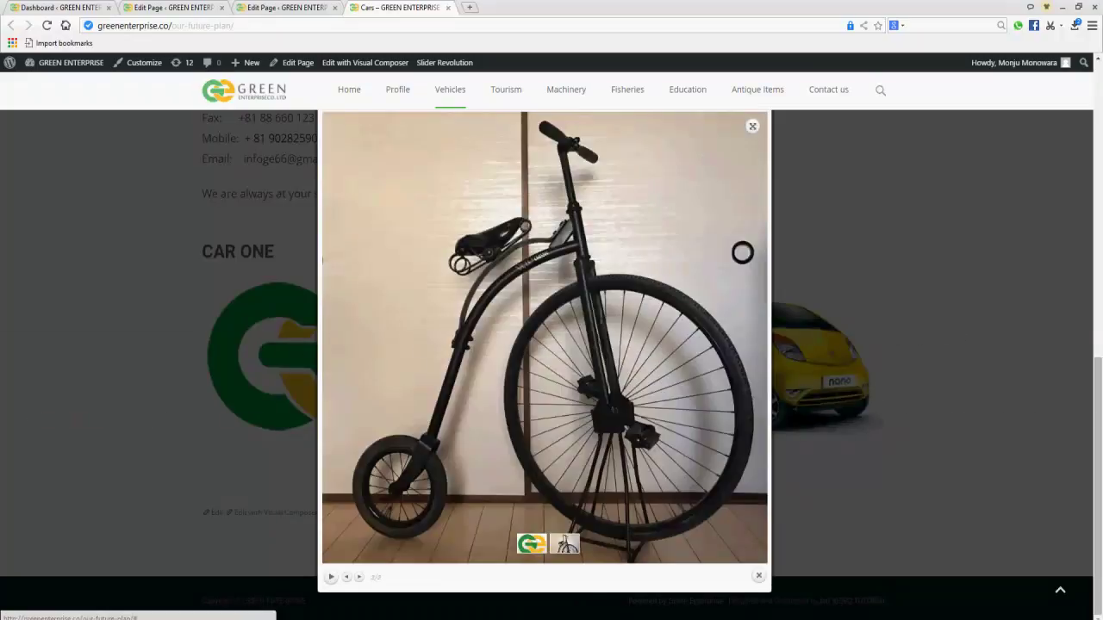
click(532, 543)
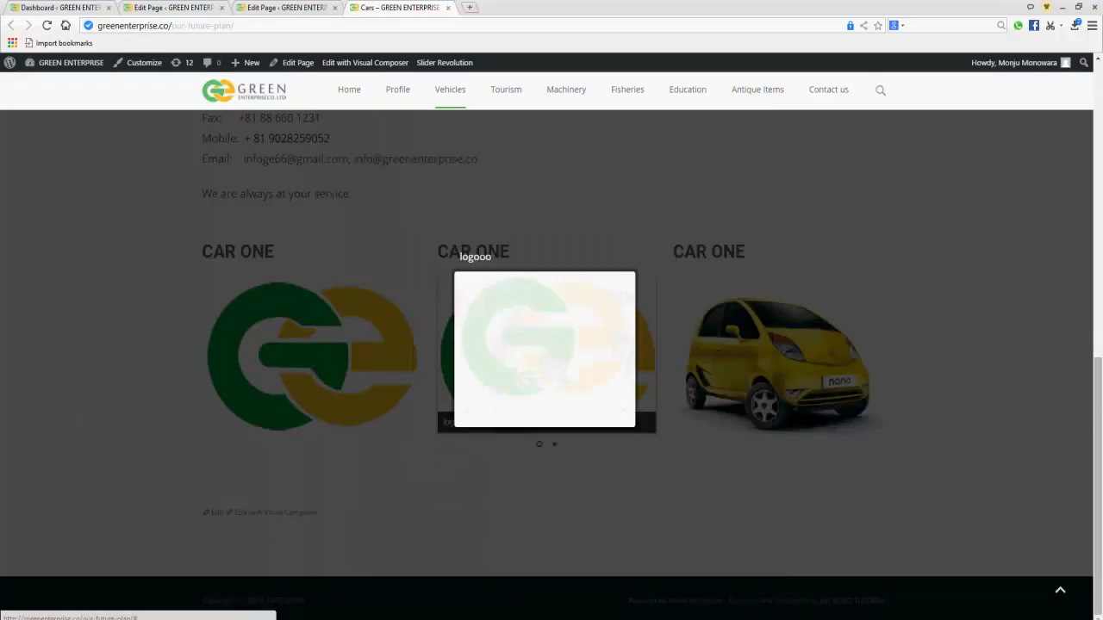
click(532, 543)
Step: Review the published Cars page from the three-gallery row up to the car slider below the heading
scroll(552, 345, up, 4)
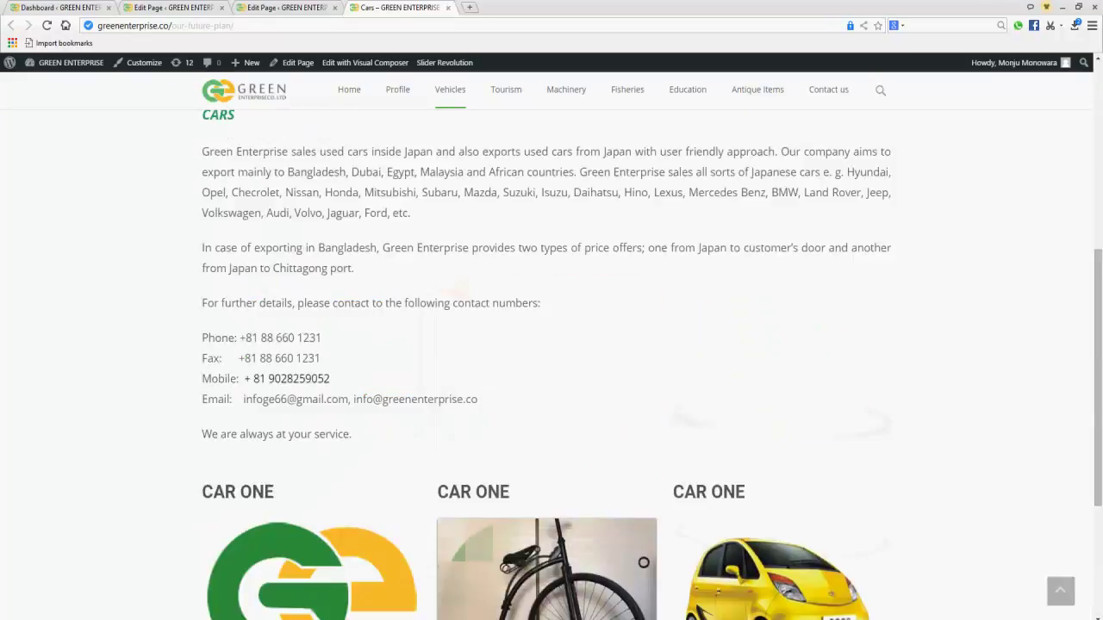
scroll(551, 345, down, 3)
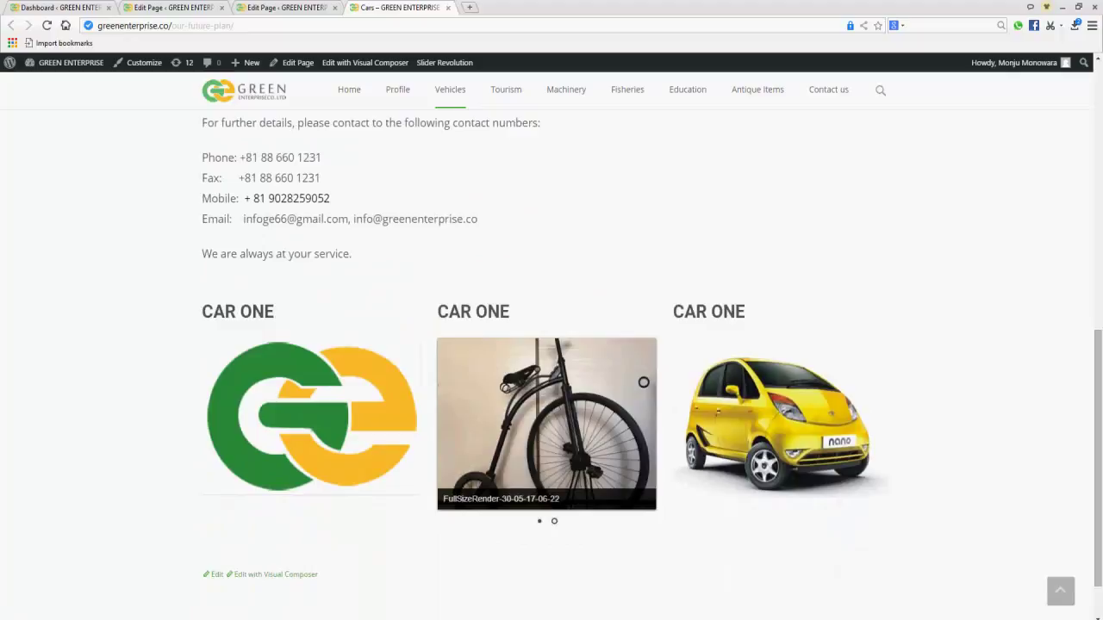
scroll(644, 381, up, 4)
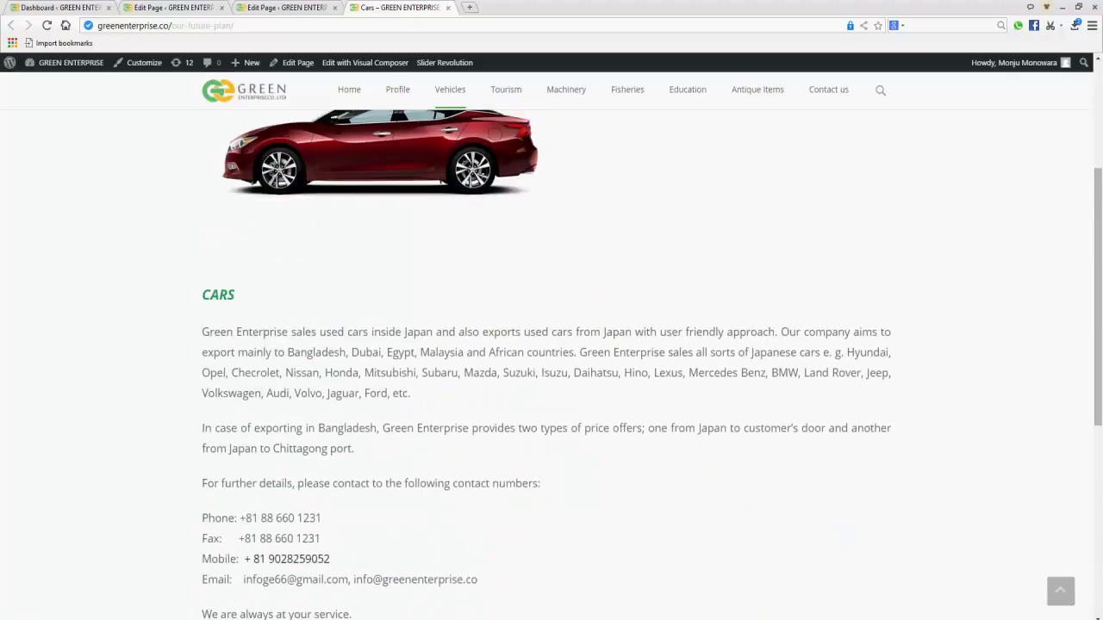
scroll(643, 381, up, 1)
drag(529, 392, 665, 434)
click(664, 433)
scroll(664, 434, up, 2)
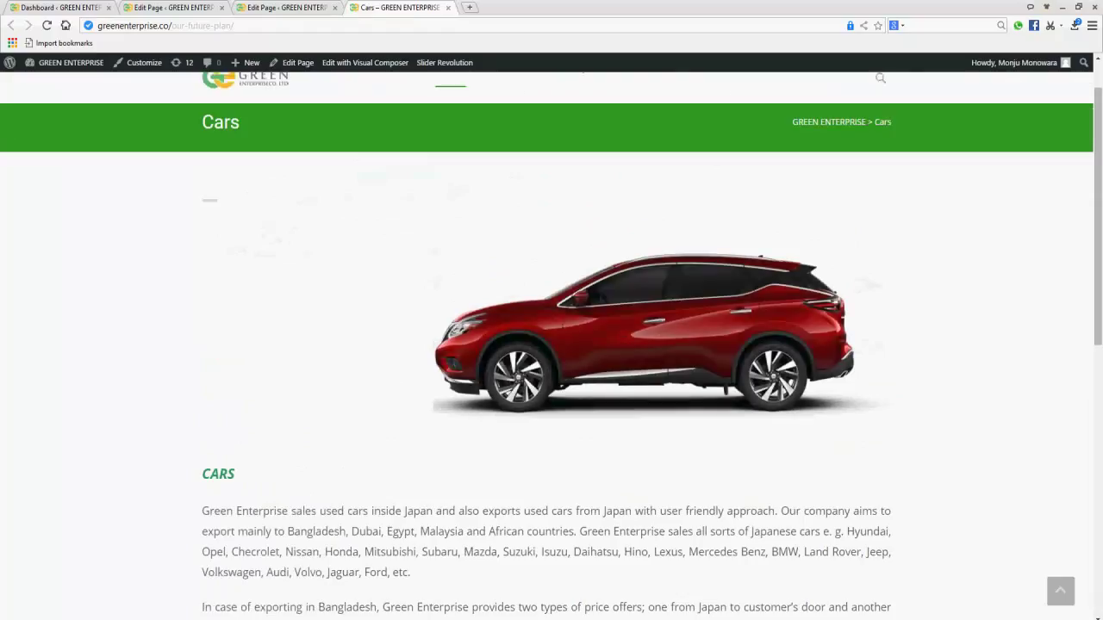